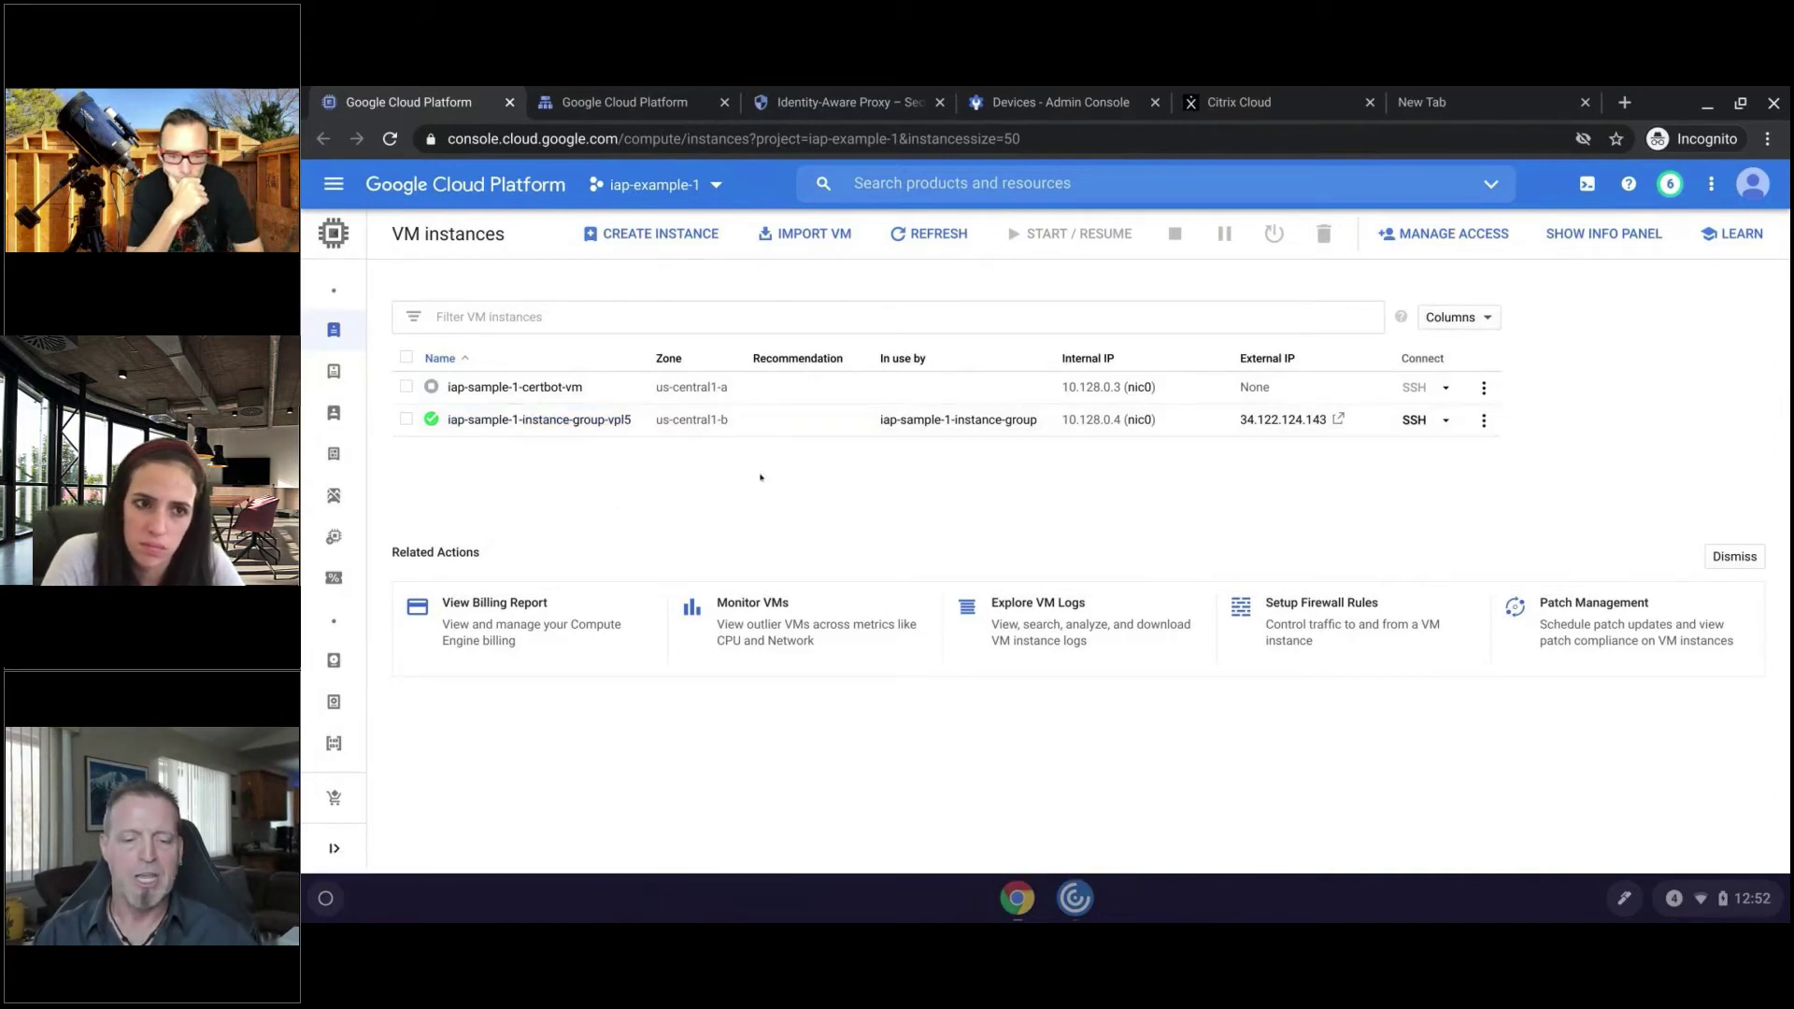
- Review the iap-sample-1-load-balancer details, and hide inherited permissions for my-backend-service in Identity-Aware Proxy
{"action": "left_click", "coordinate": [632, 101]}
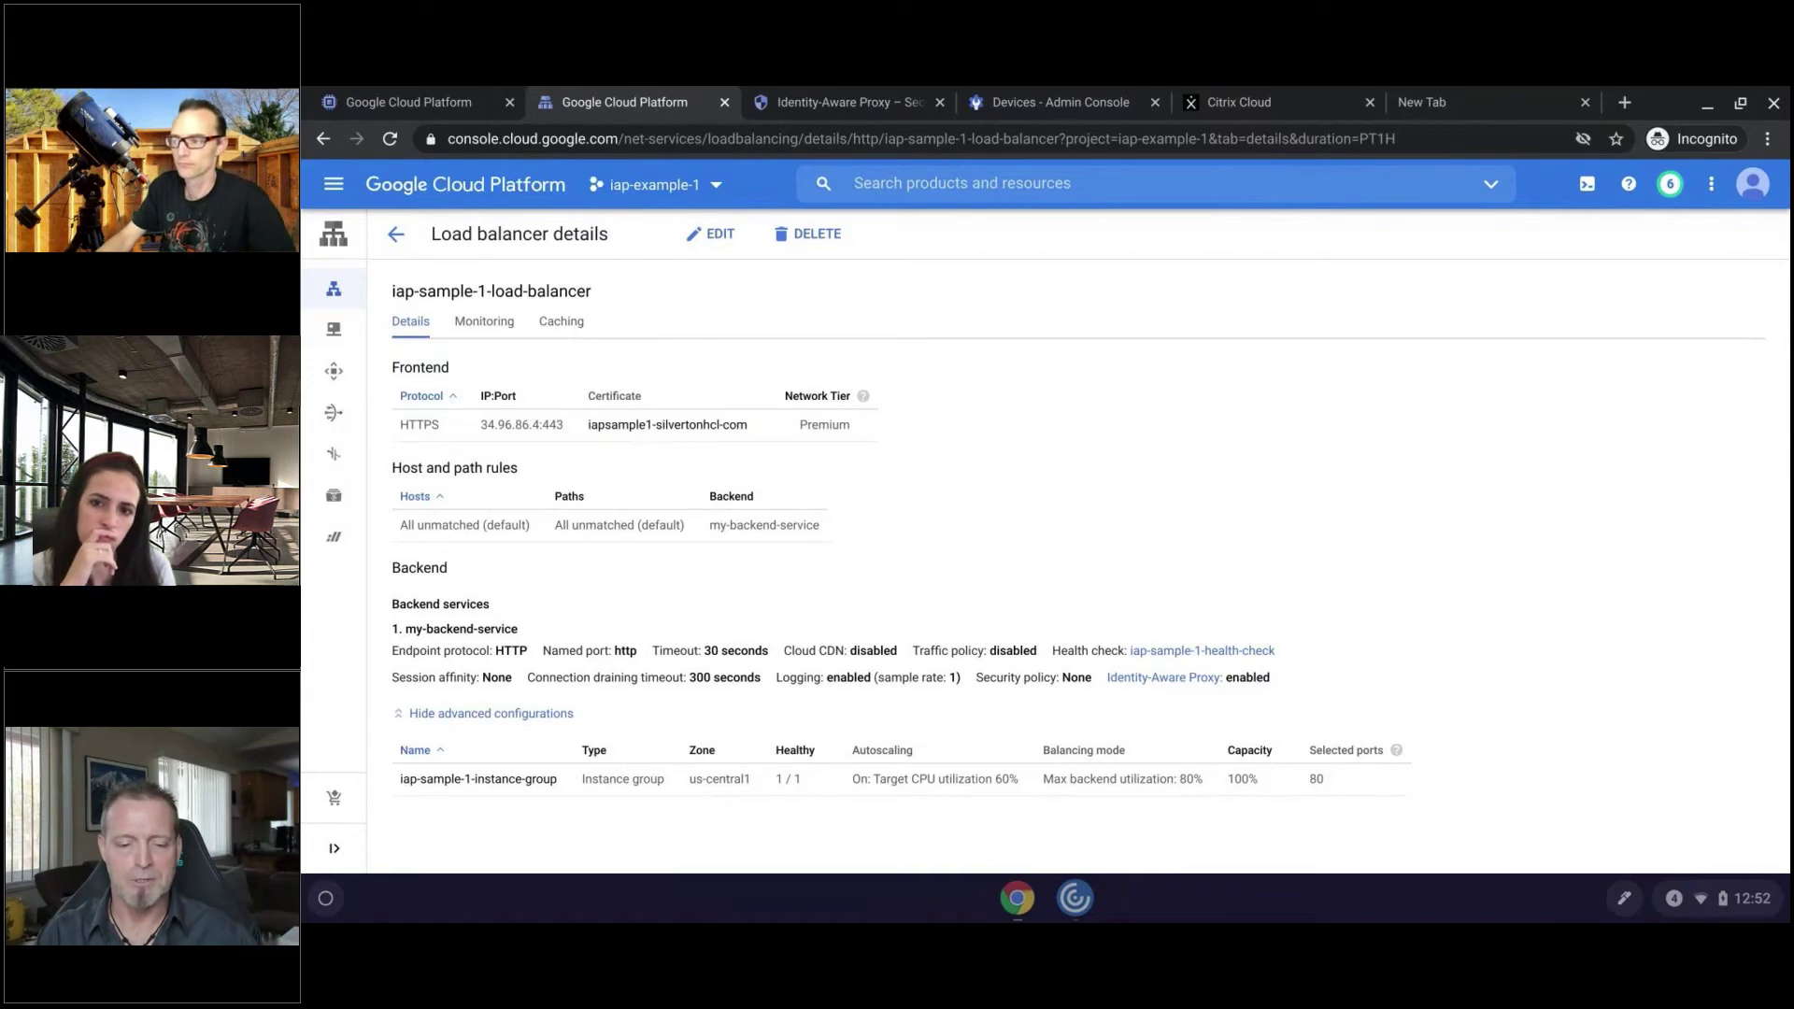
{"action": "left_click", "coordinate": [848, 104]}
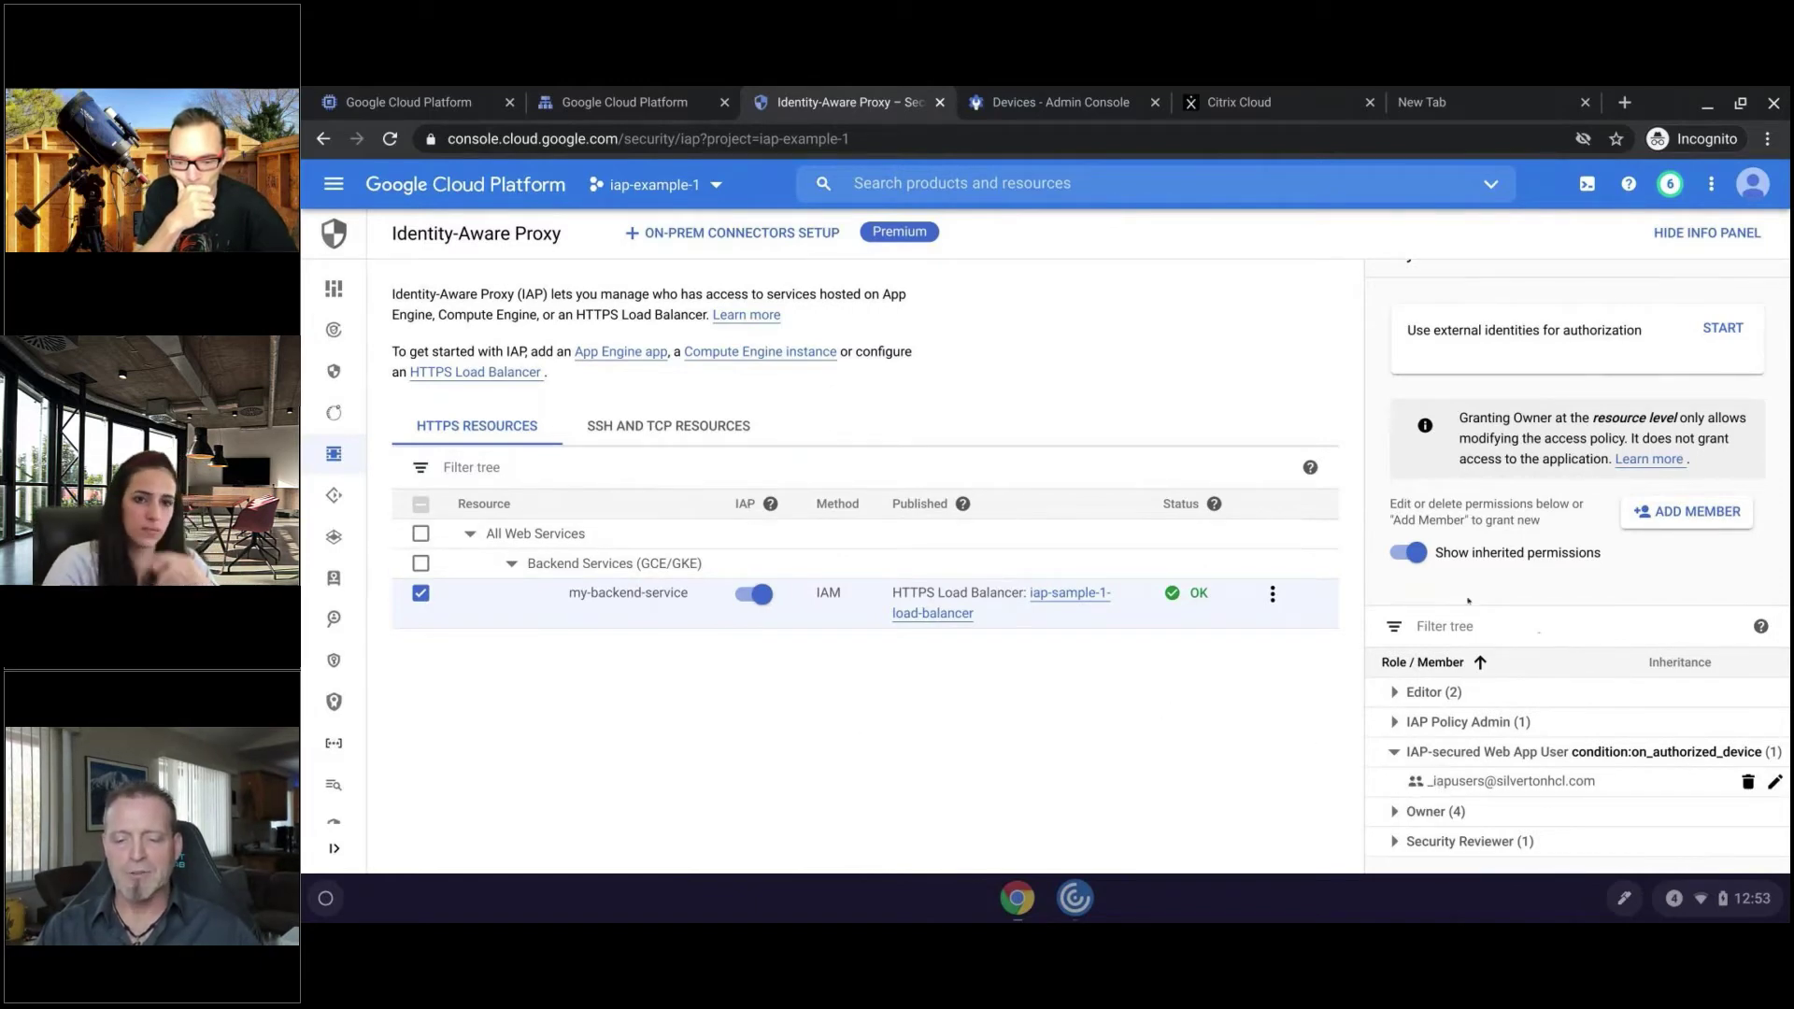
{"action": "left_click", "coordinate": [1398, 552]}
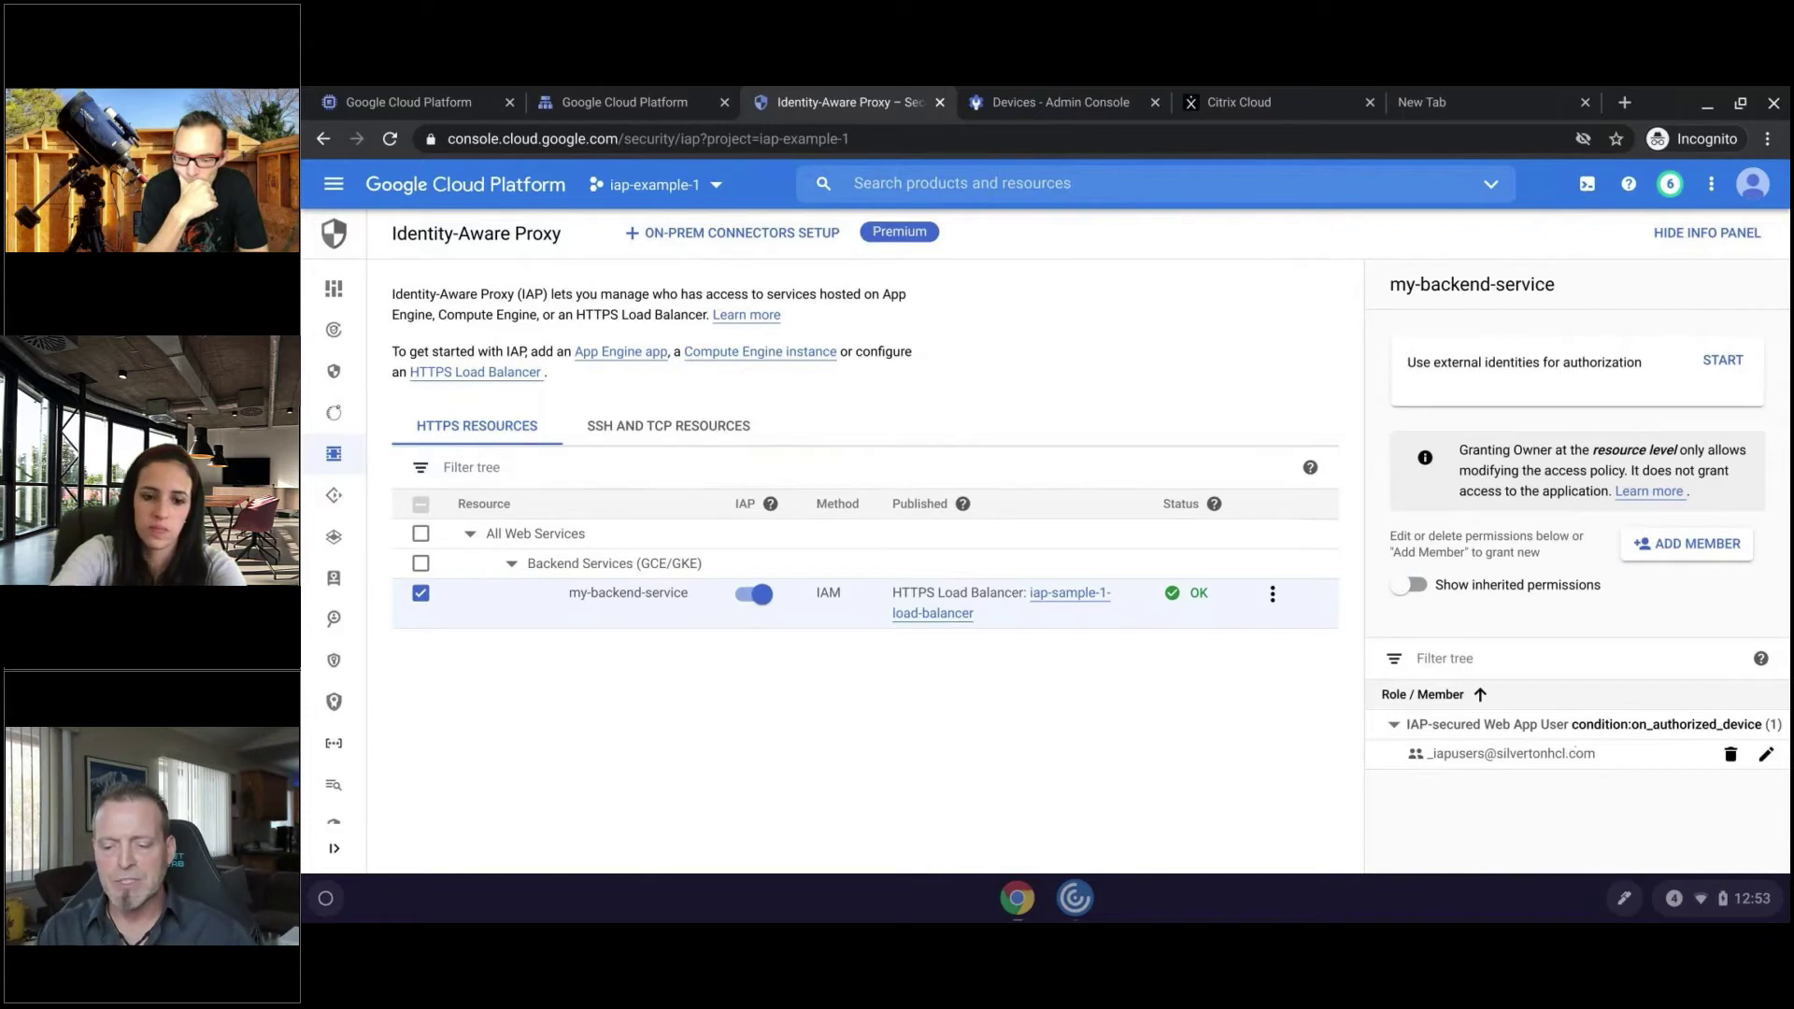
- Inspect the member group's IAP-secured Web App User role and access condition on my-backend-service, and leave without saving
{"action": "left_click", "coordinate": [1765, 756]}
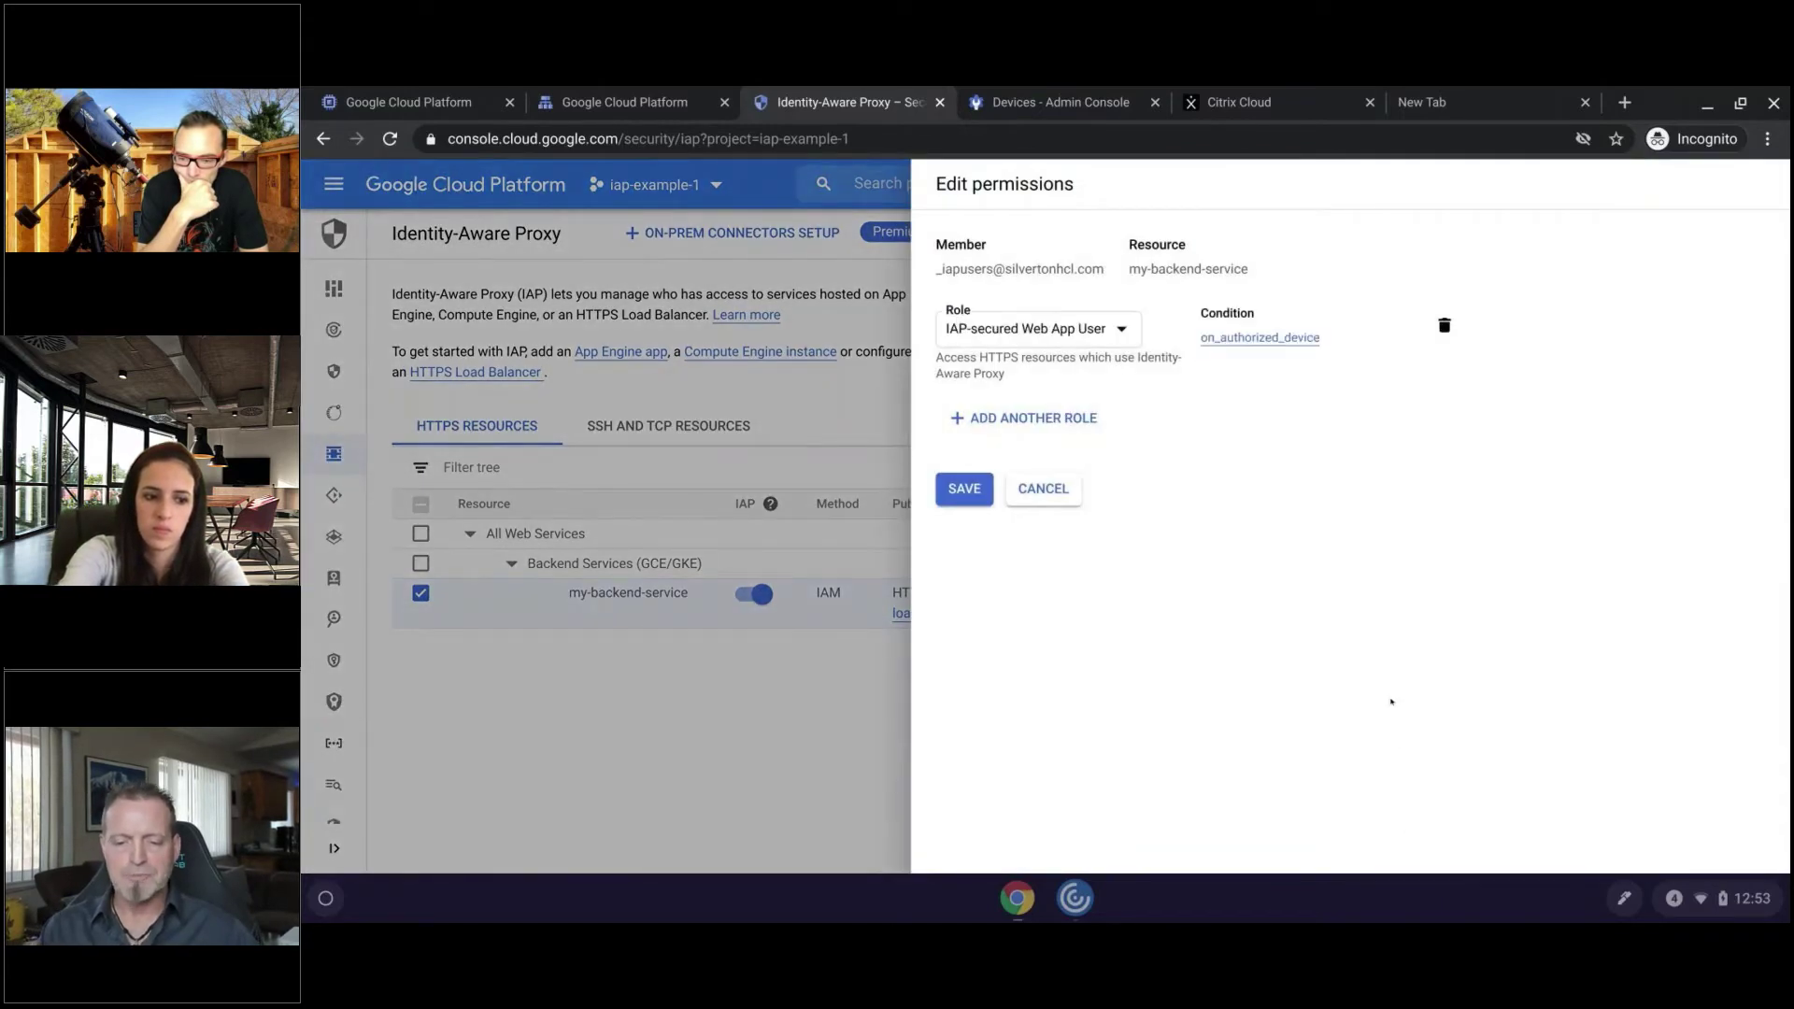
{"action": "left_click_drag", "start_coordinate": [1113, 268], "coordinate": [953, 271]}
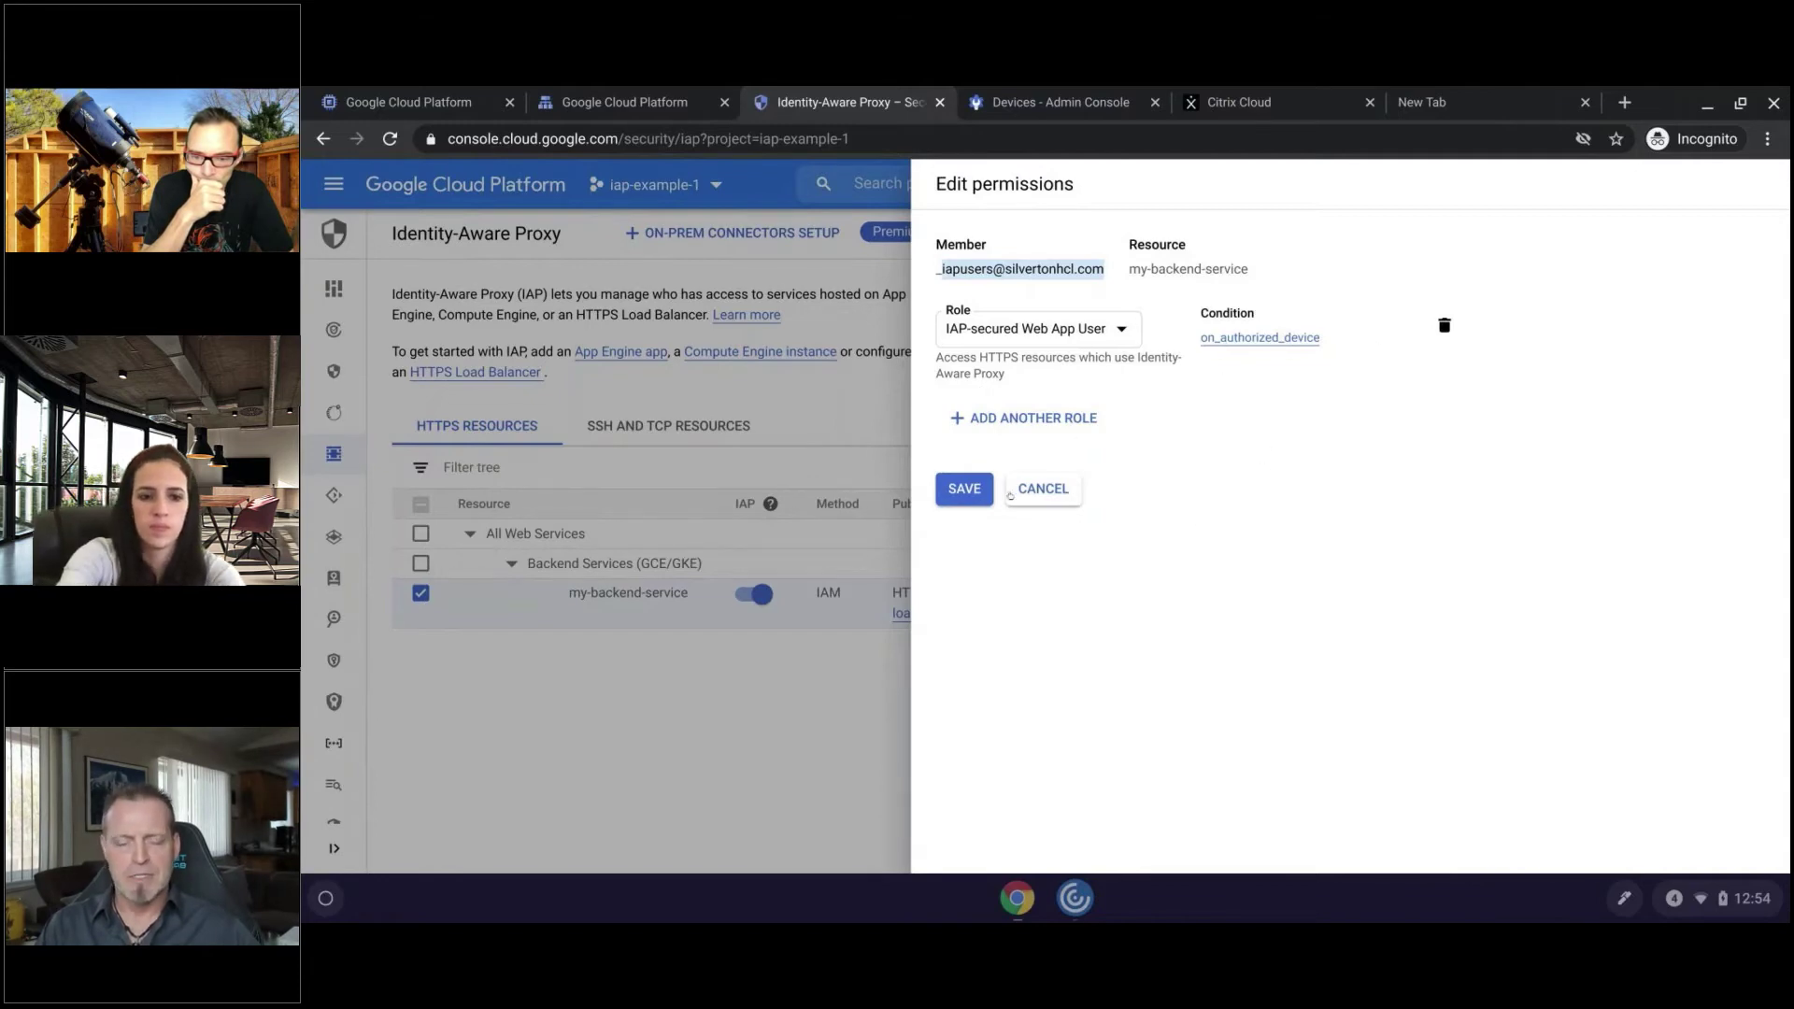
{"action": "left_click", "coordinate": [1057, 487]}
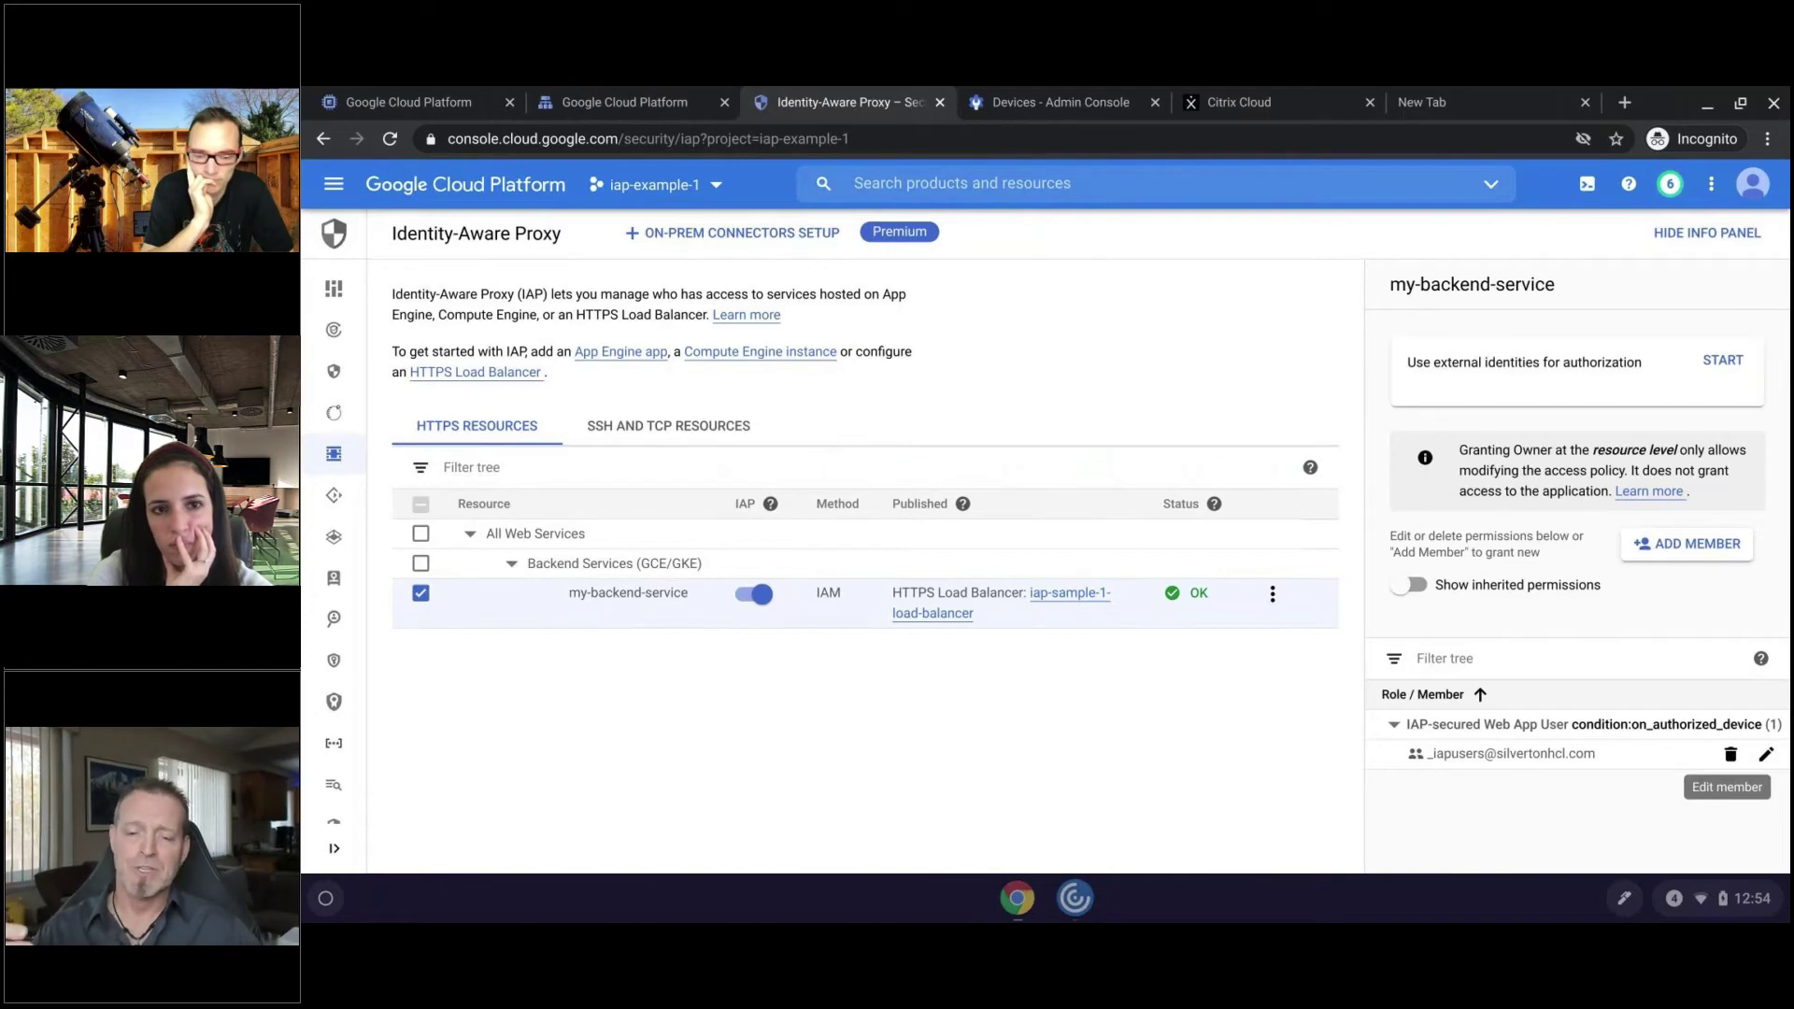
- Switch to the Google Admin console and view the device details of BeyondCorp's Samsung Galaxy Chromebook
{"action": "left_click", "coordinate": [1057, 105]}
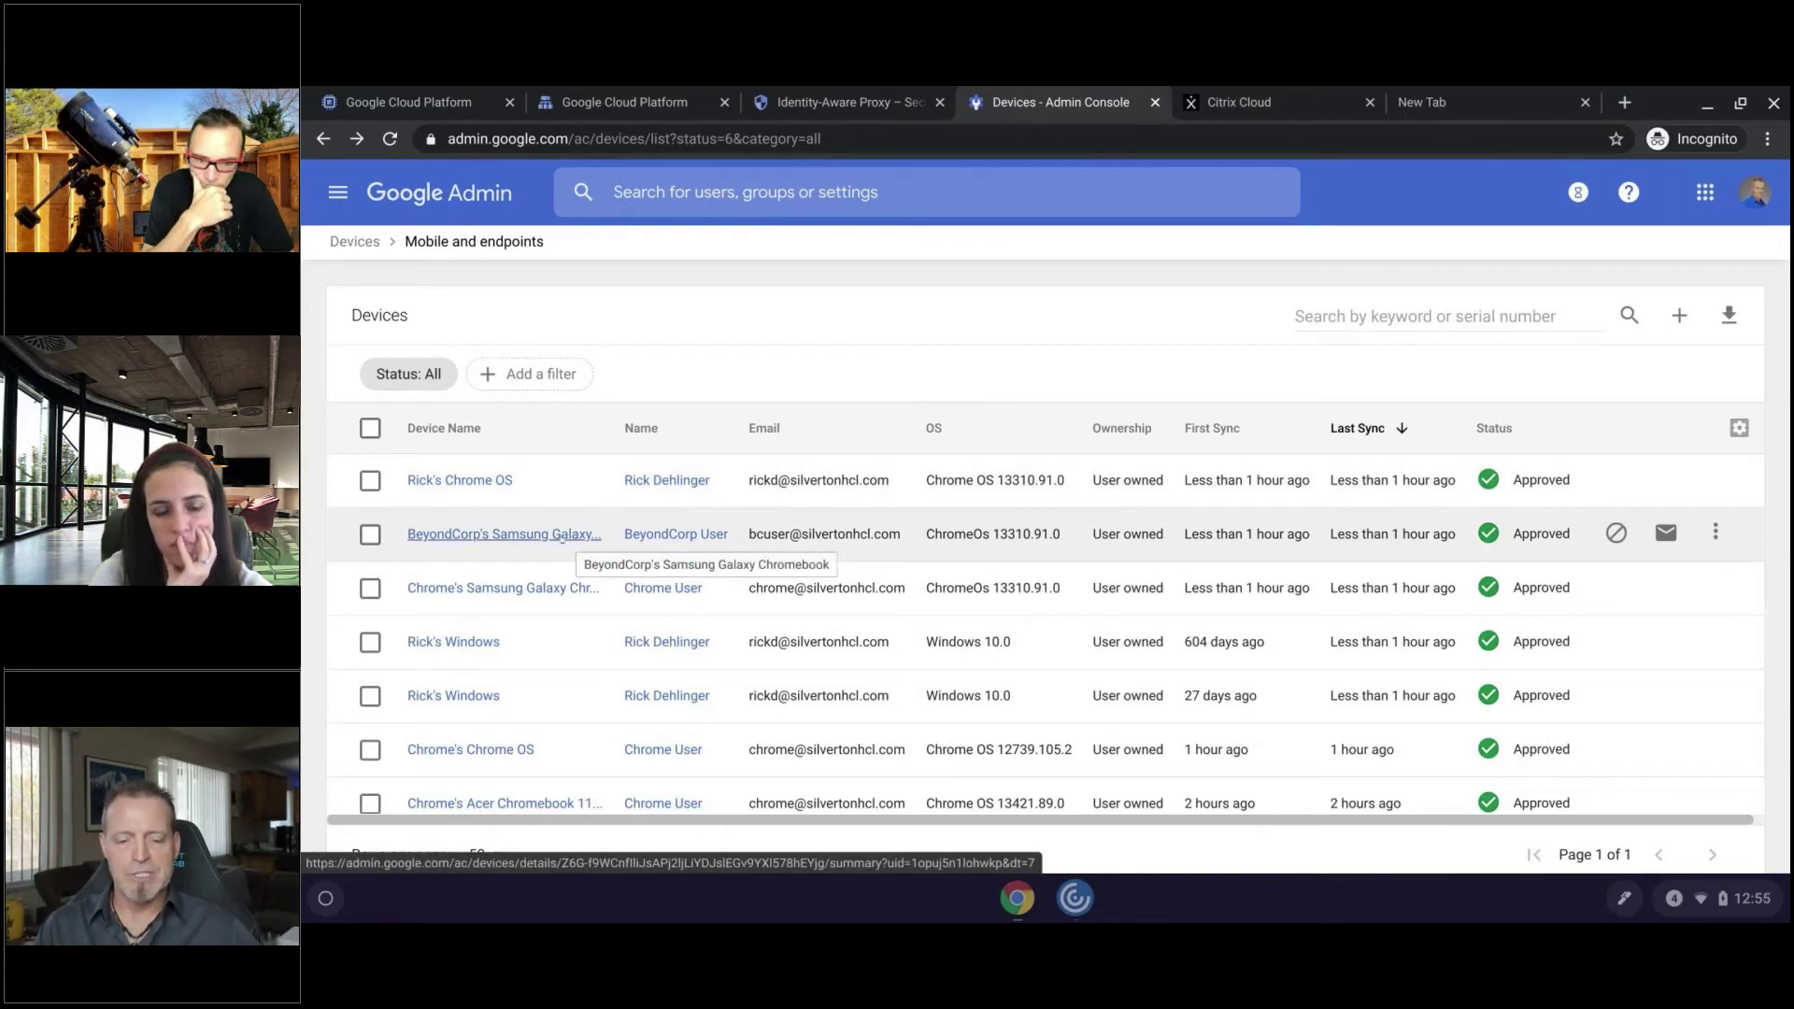
{"action": "left_click", "coordinate": [561, 537]}
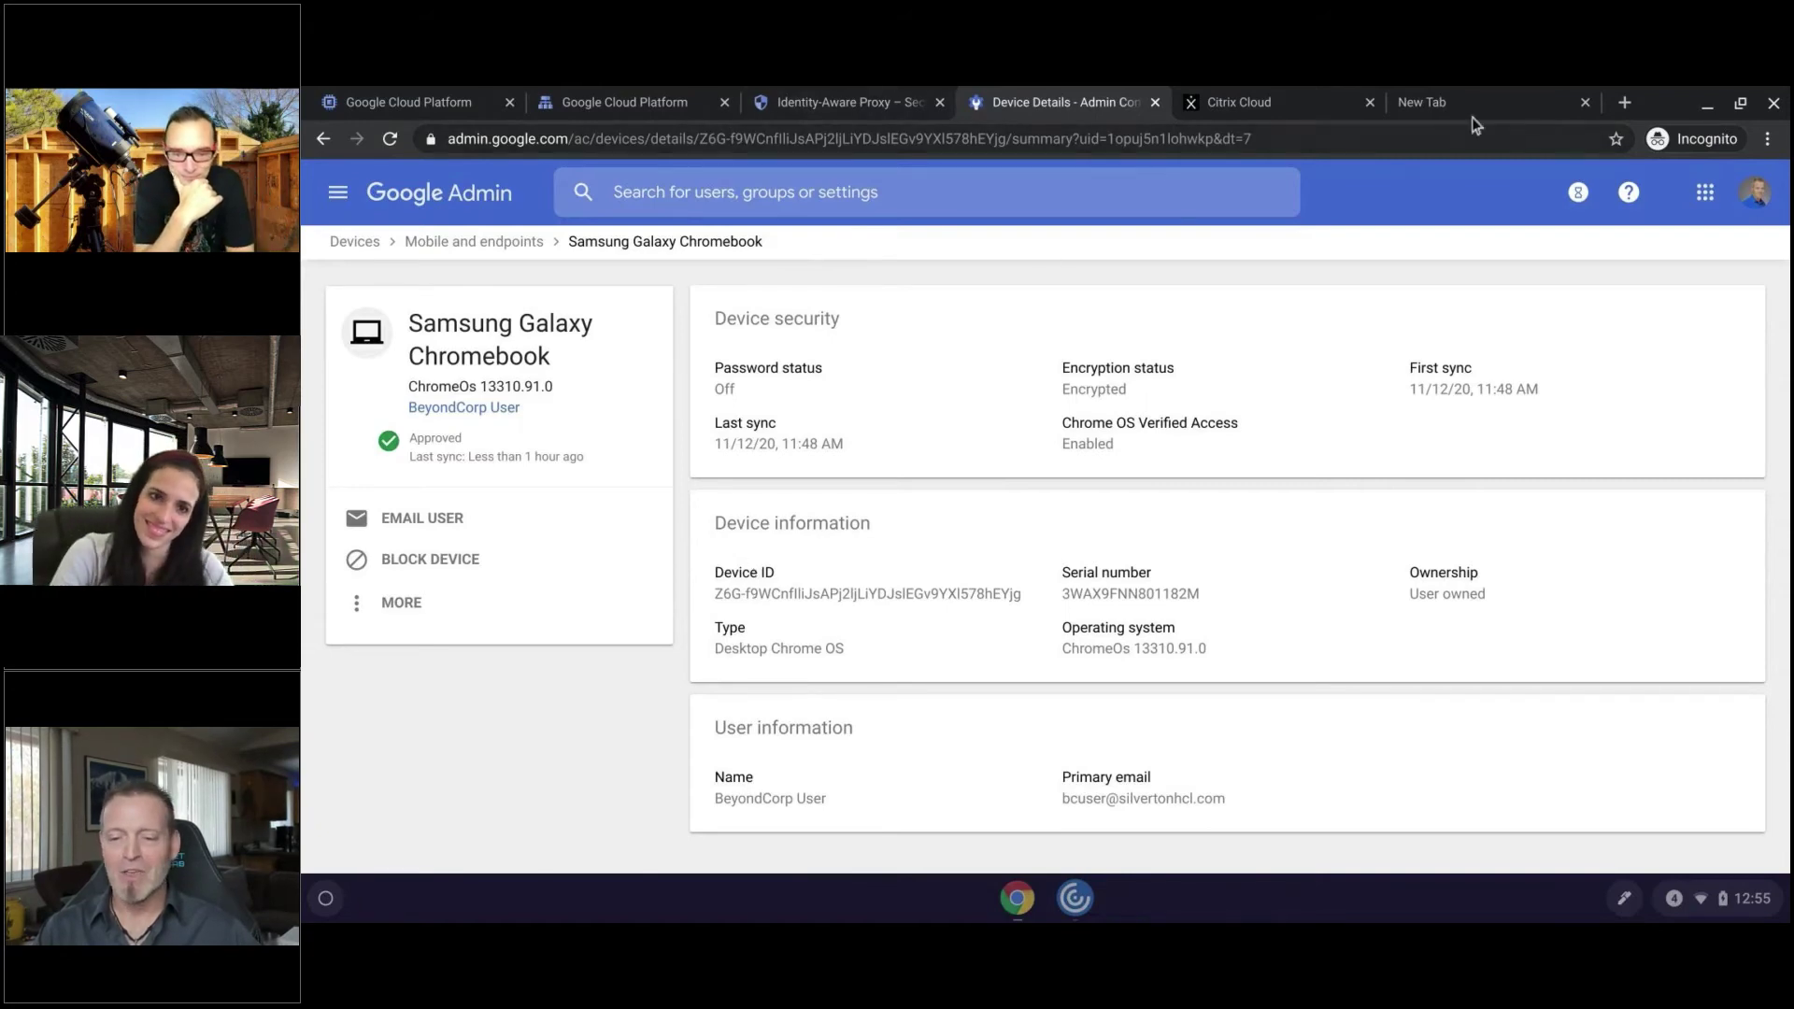
- Switch to Citrix Cloud, open the IAP Sample 1 - SSO library offering for editing and show its app details
{"action": "left_click", "coordinate": [1263, 108]}
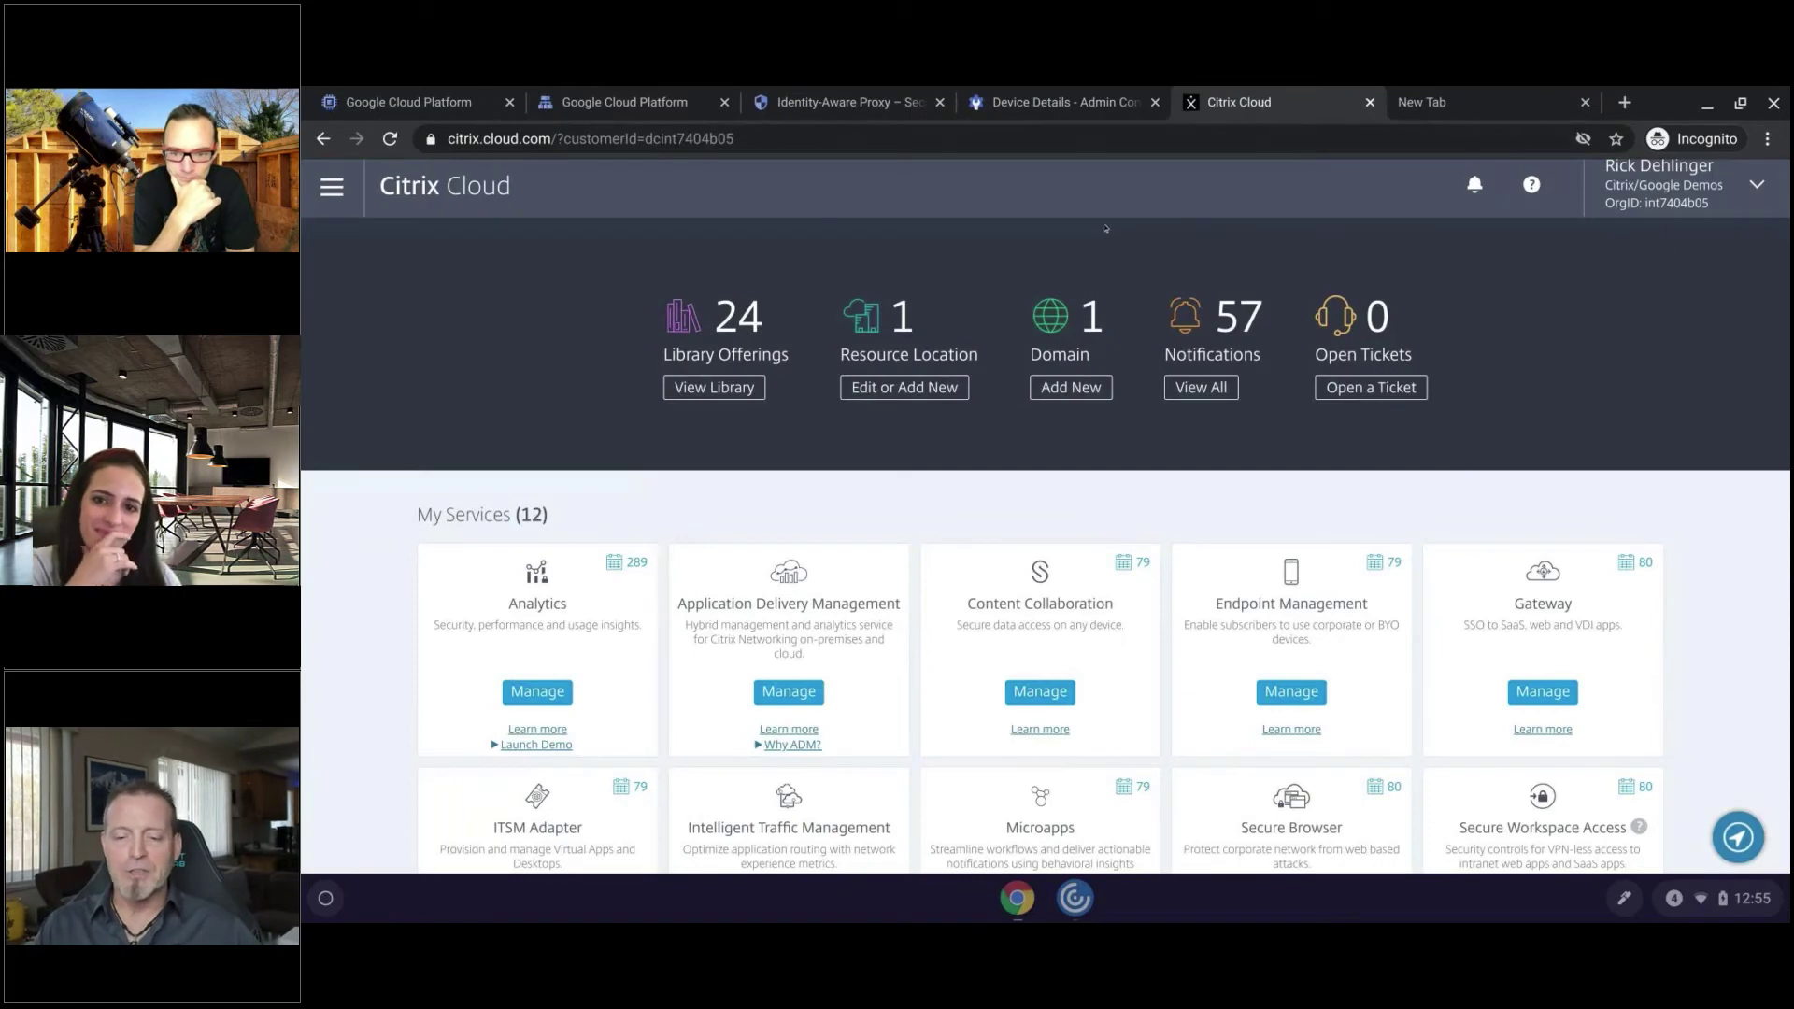
{"action": "left_click", "coordinate": [714, 387]}
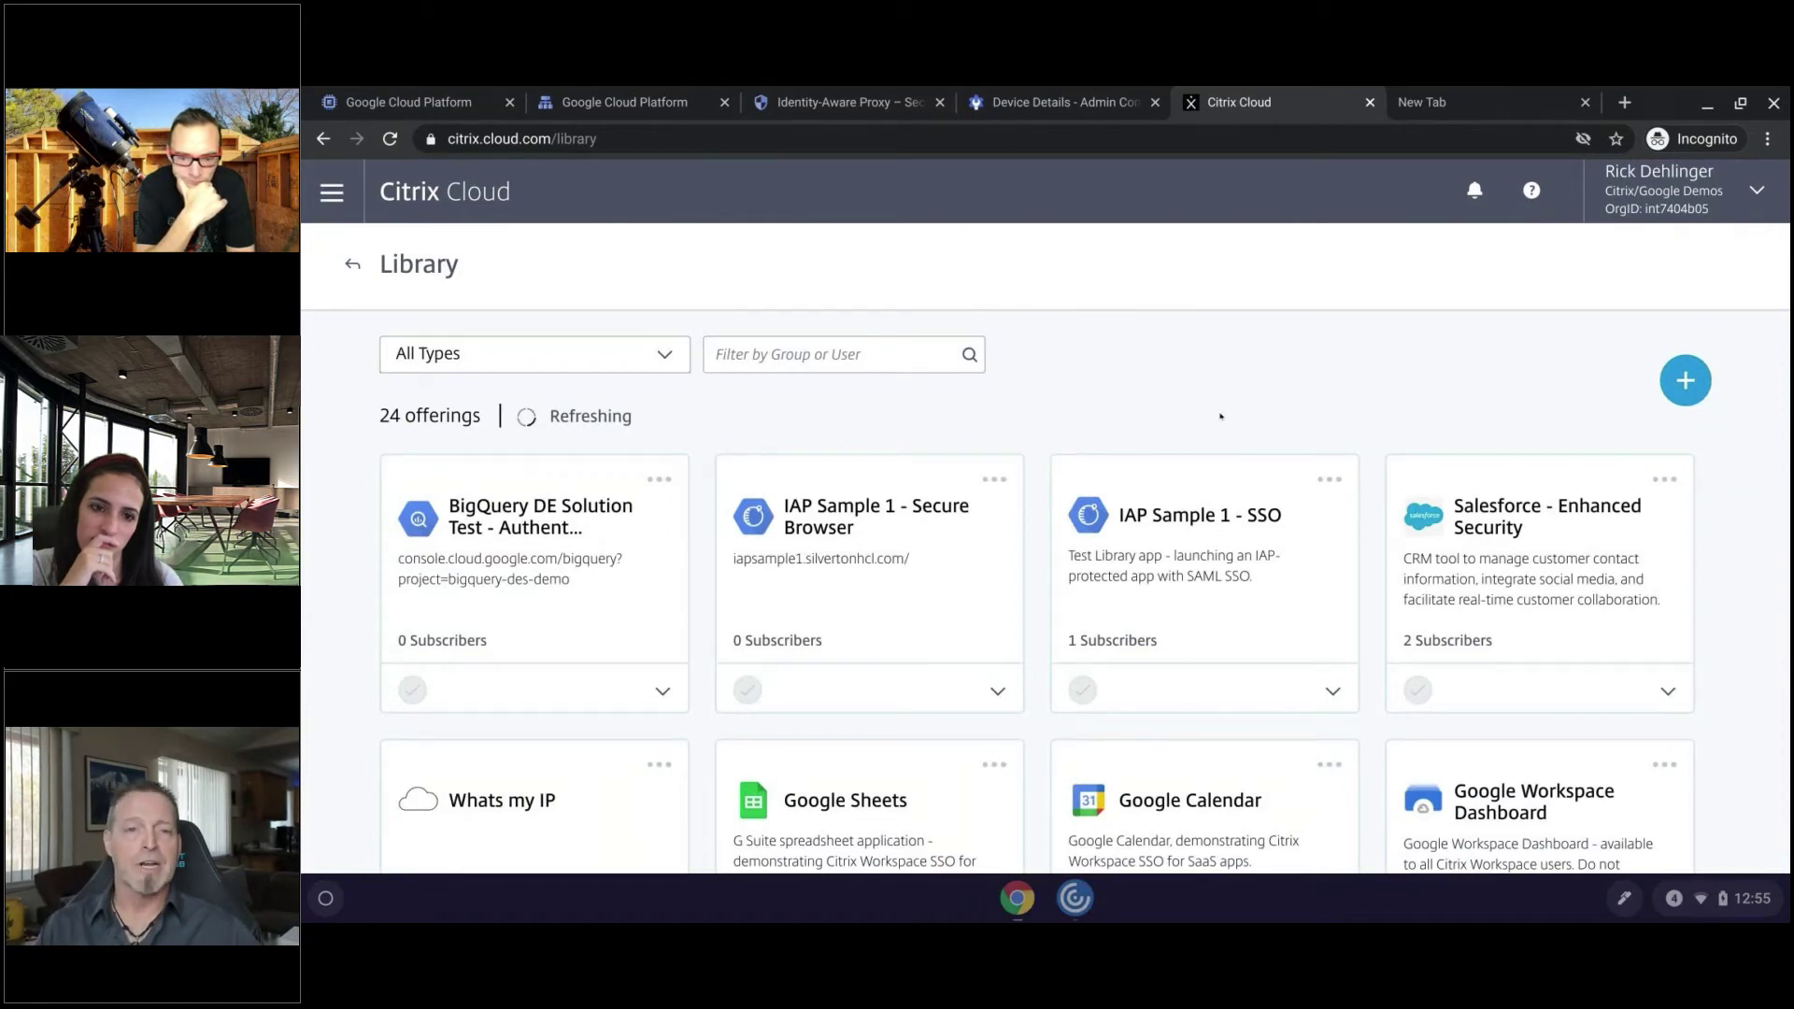
{"action": "left_click", "coordinate": [1328, 480]}
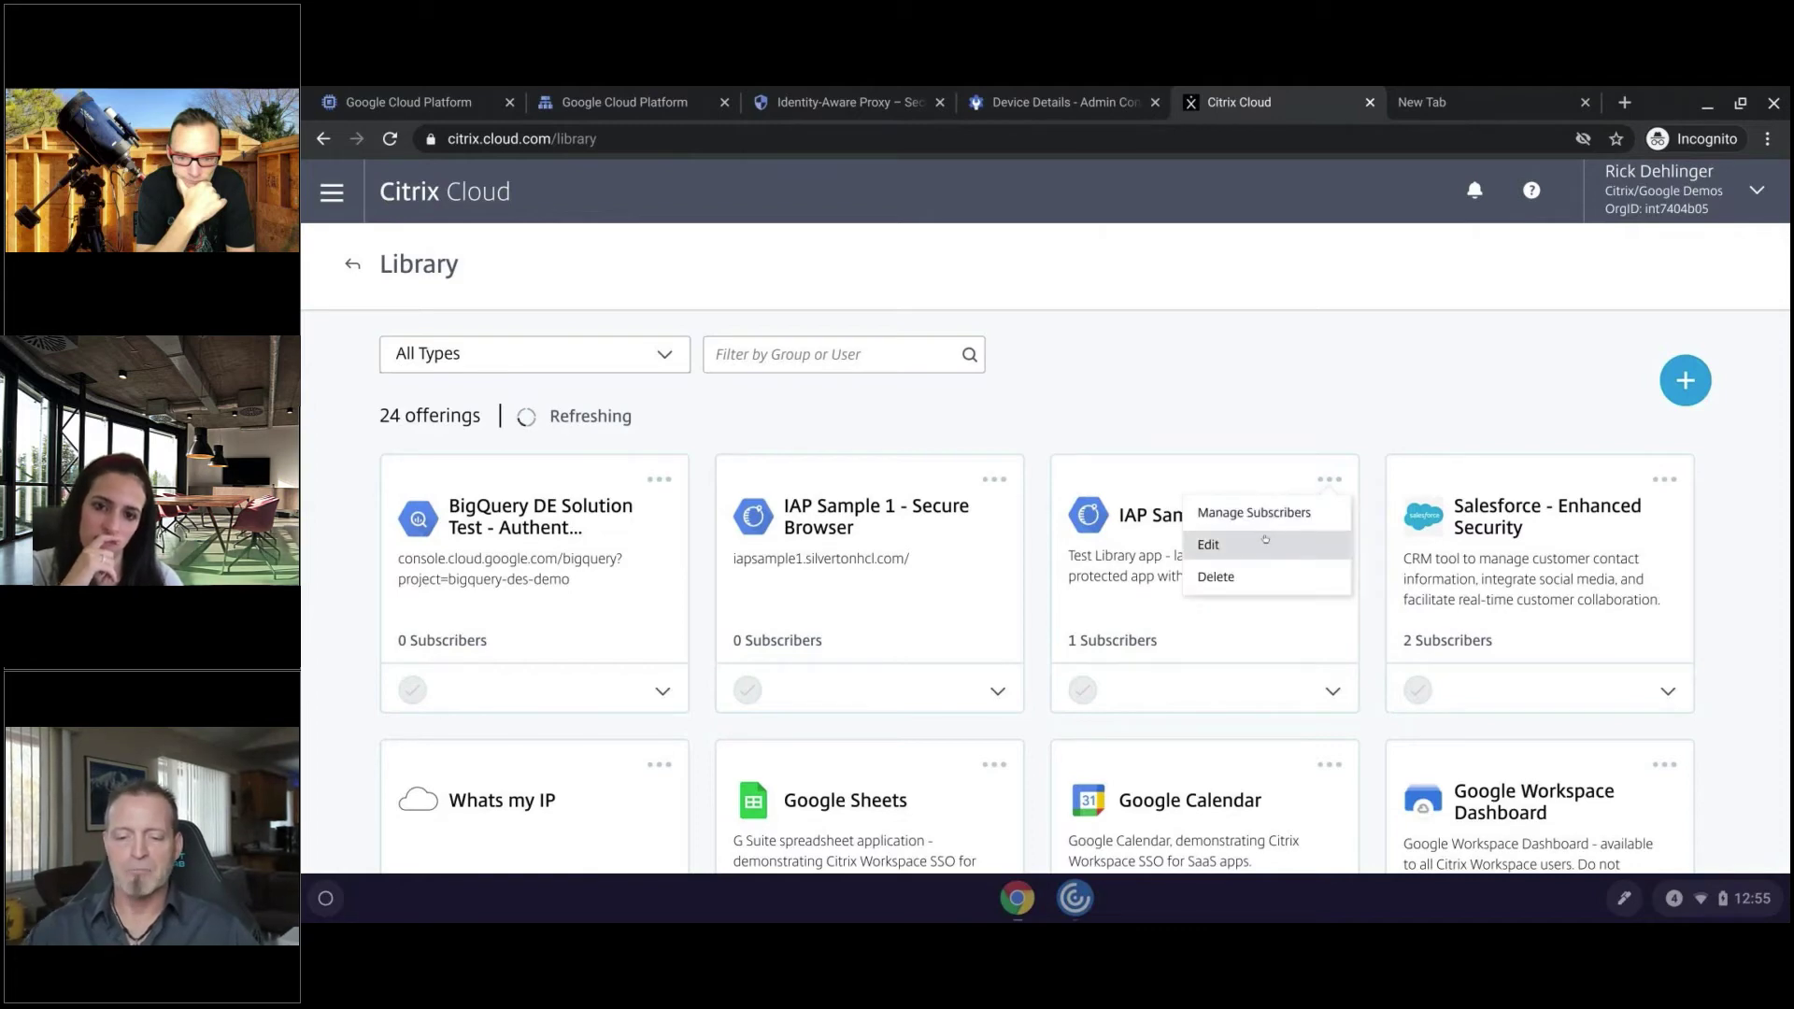
{"action": "left_click", "coordinate": [1264, 541]}
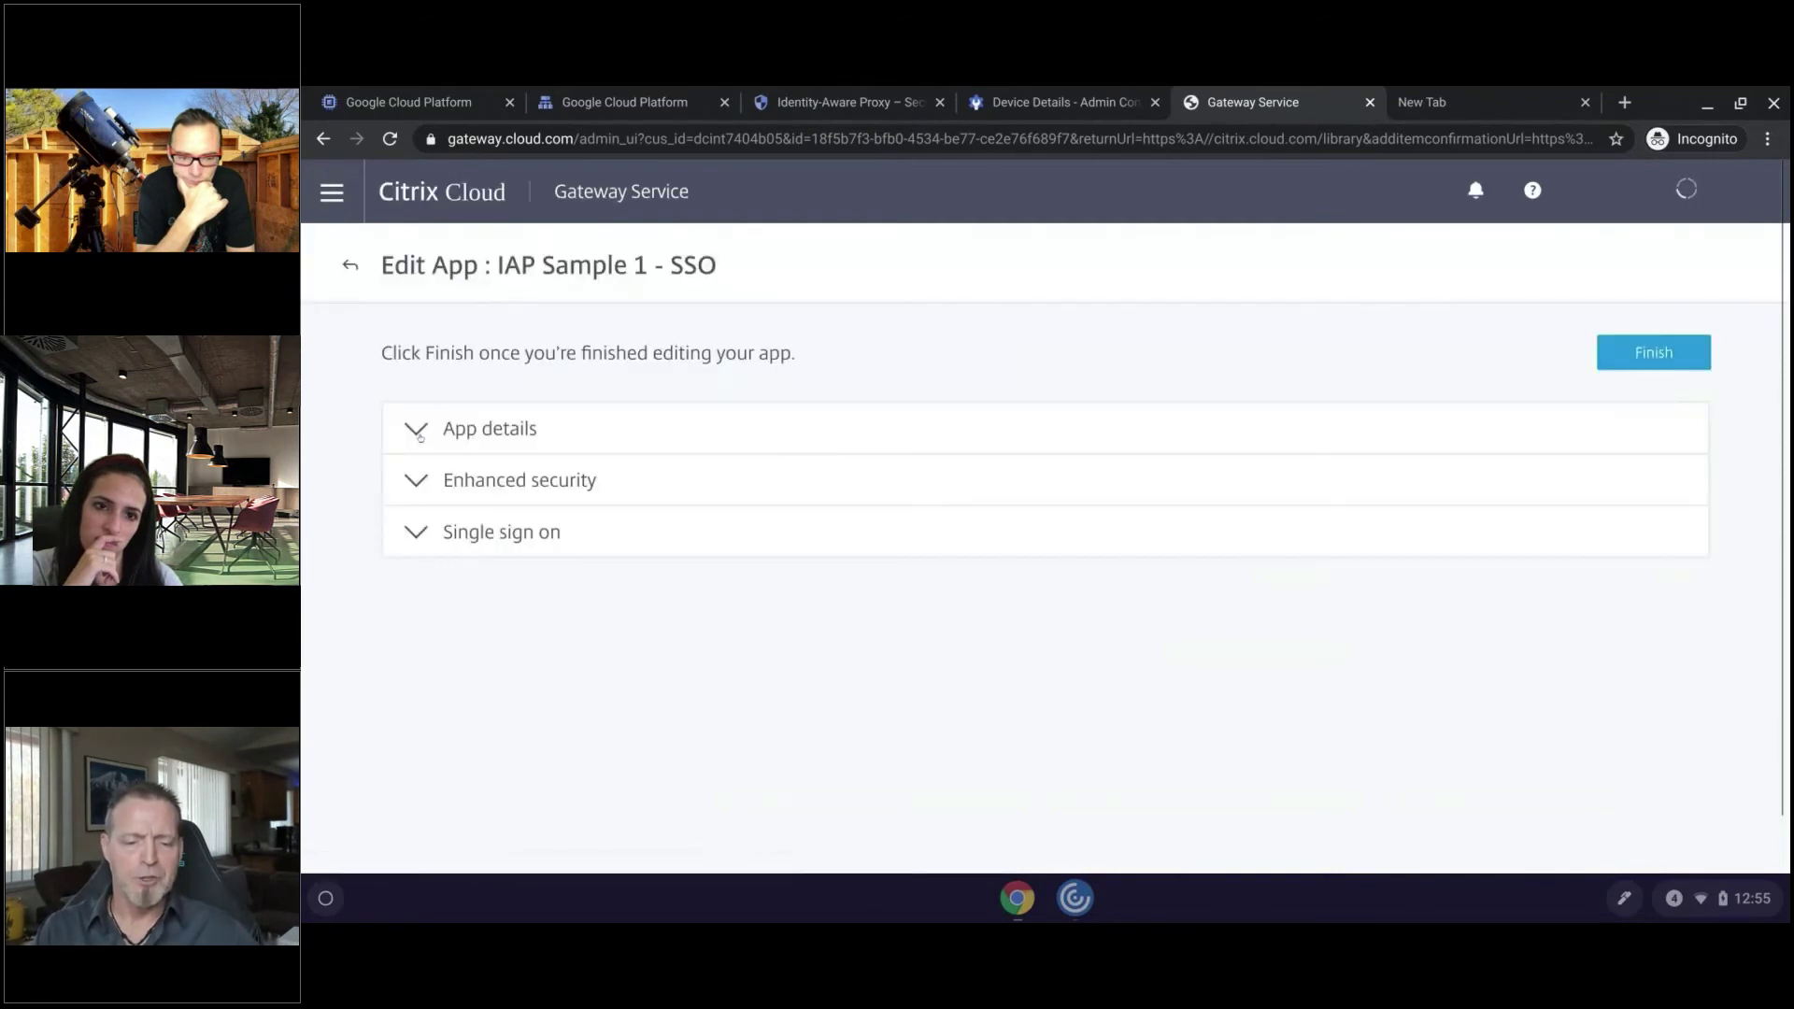
{"action": "left_click", "coordinate": [423, 411]}
{"action": "scroll", "coordinate": [837, 597], "scroll_direction": "down", "scroll_amount": 2}
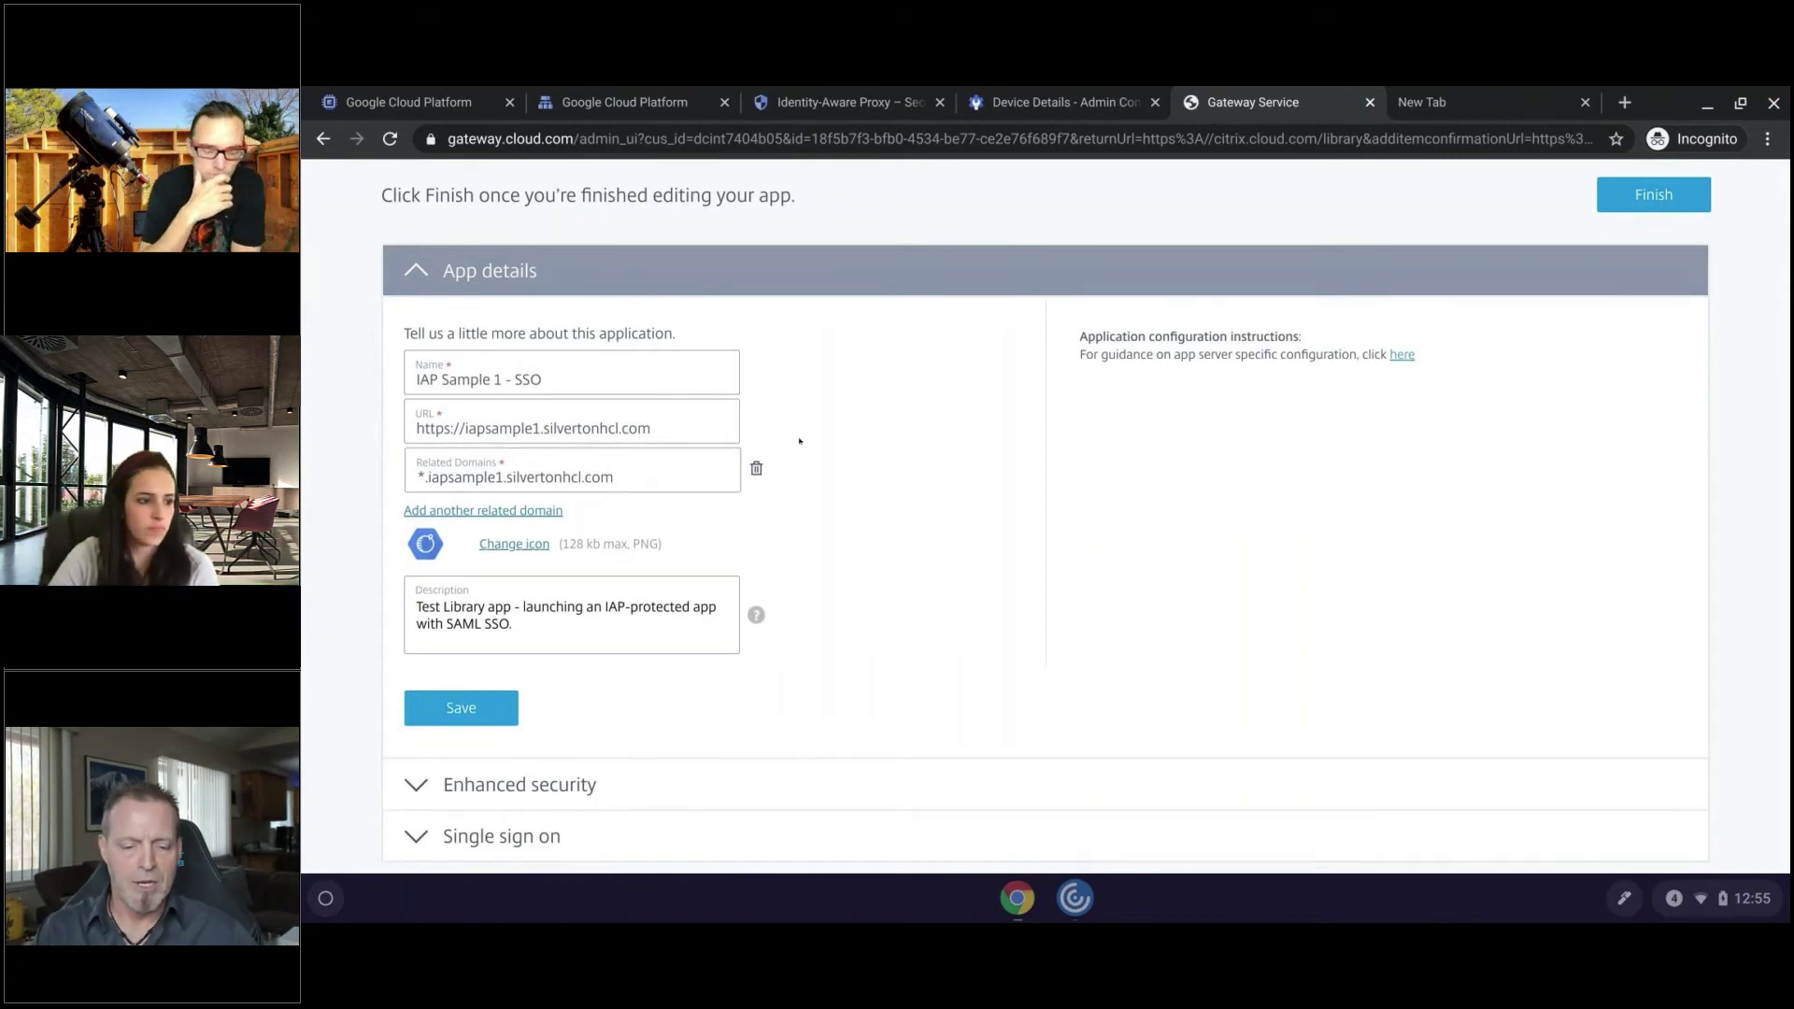
- Examine the app's single sign-on configuration, including the SAML assertion, relay state, audience and name ID settings
{"action": "scroll", "coordinate": [705, 429], "scroll_direction": "down", "scroll_amount": 1}
{"action": "left_click", "coordinate": [412, 818]}
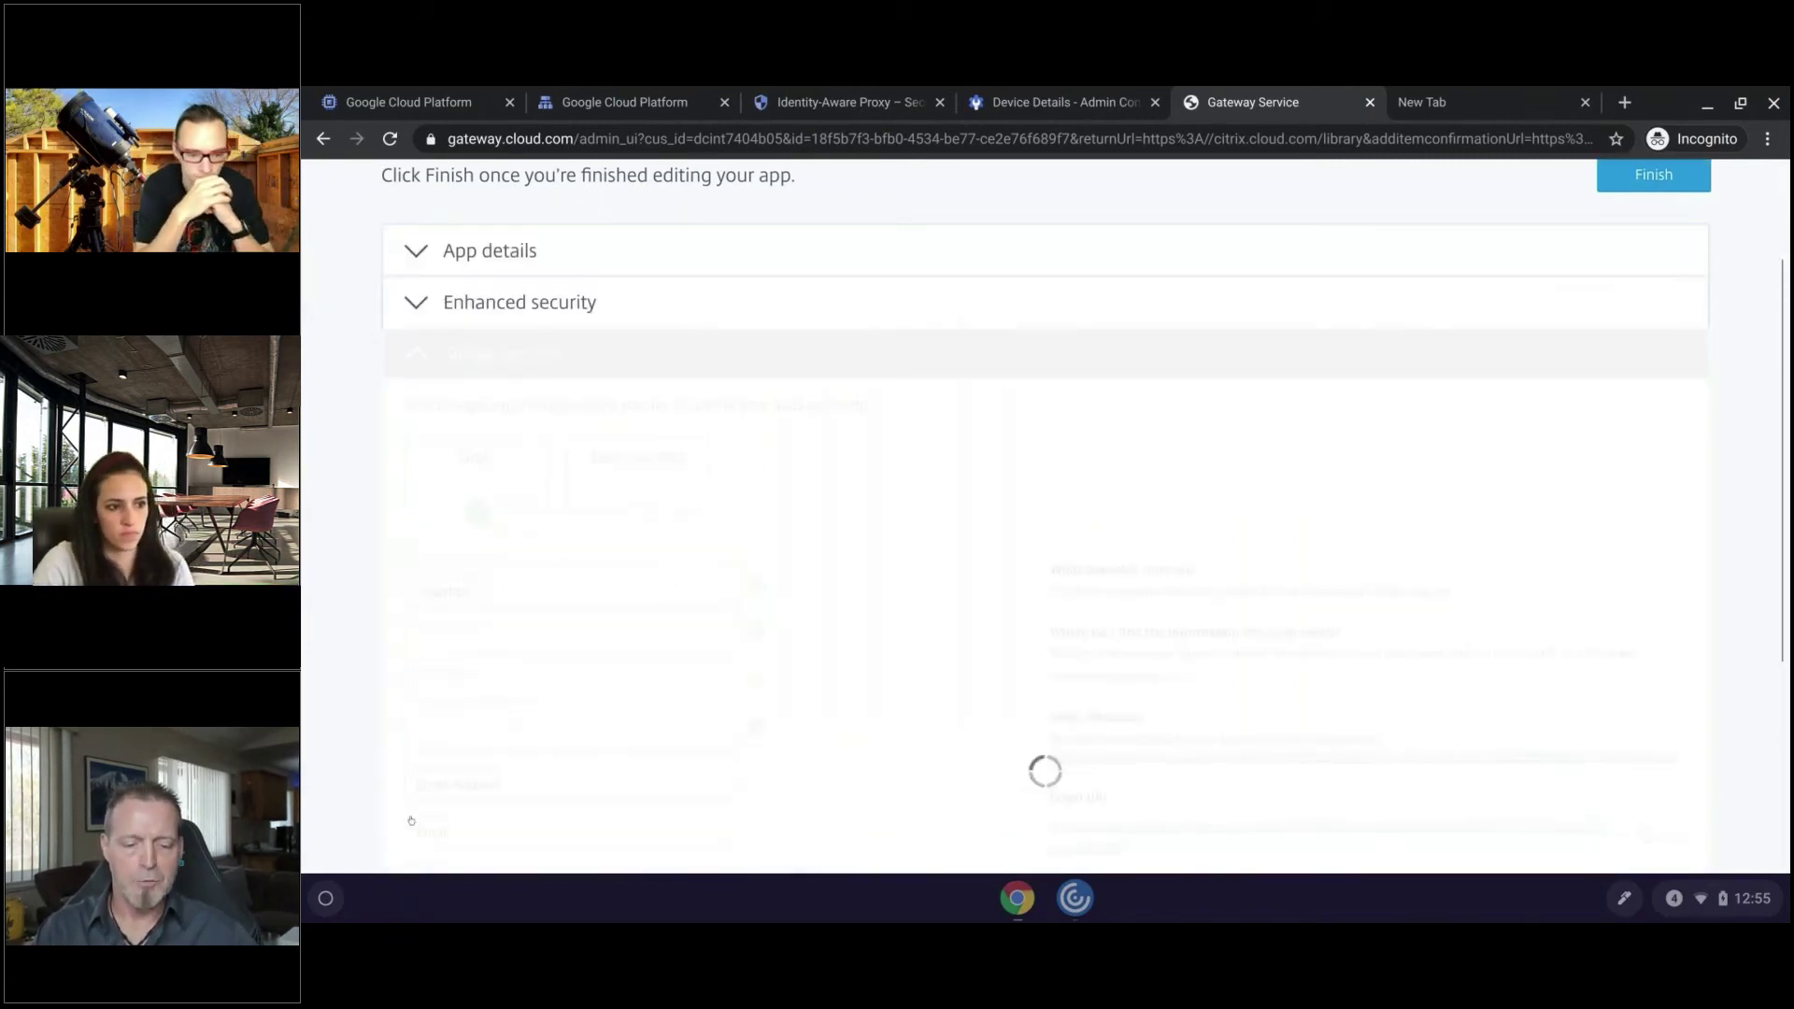
{"action": "scroll", "coordinate": [830, 586], "scroll_direction": "down", "scroll_amount": 1}
{"action": "scroll", "coordinate": [831, 586], "scroll_direction": "down", "scroll_amount": 4}
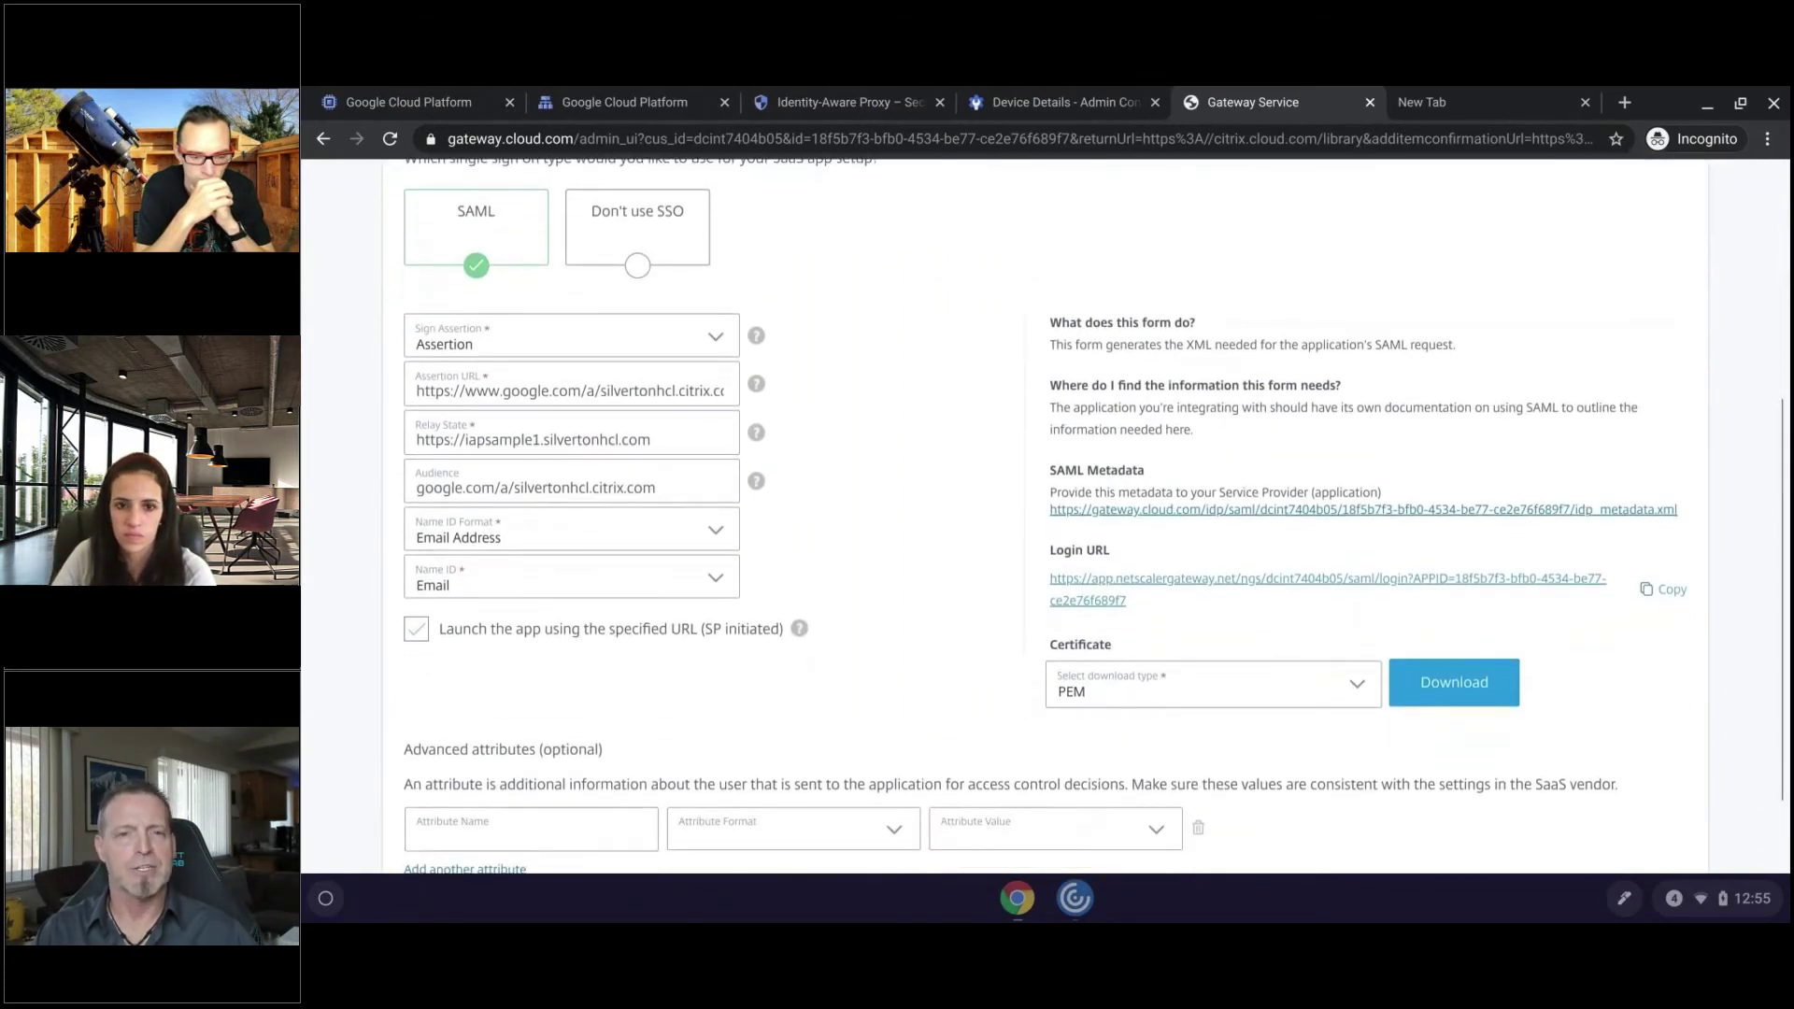
{"action": "scroll", "coordinate": [830, 586], "scroll_direction": "up", "scroll_amount": 1}
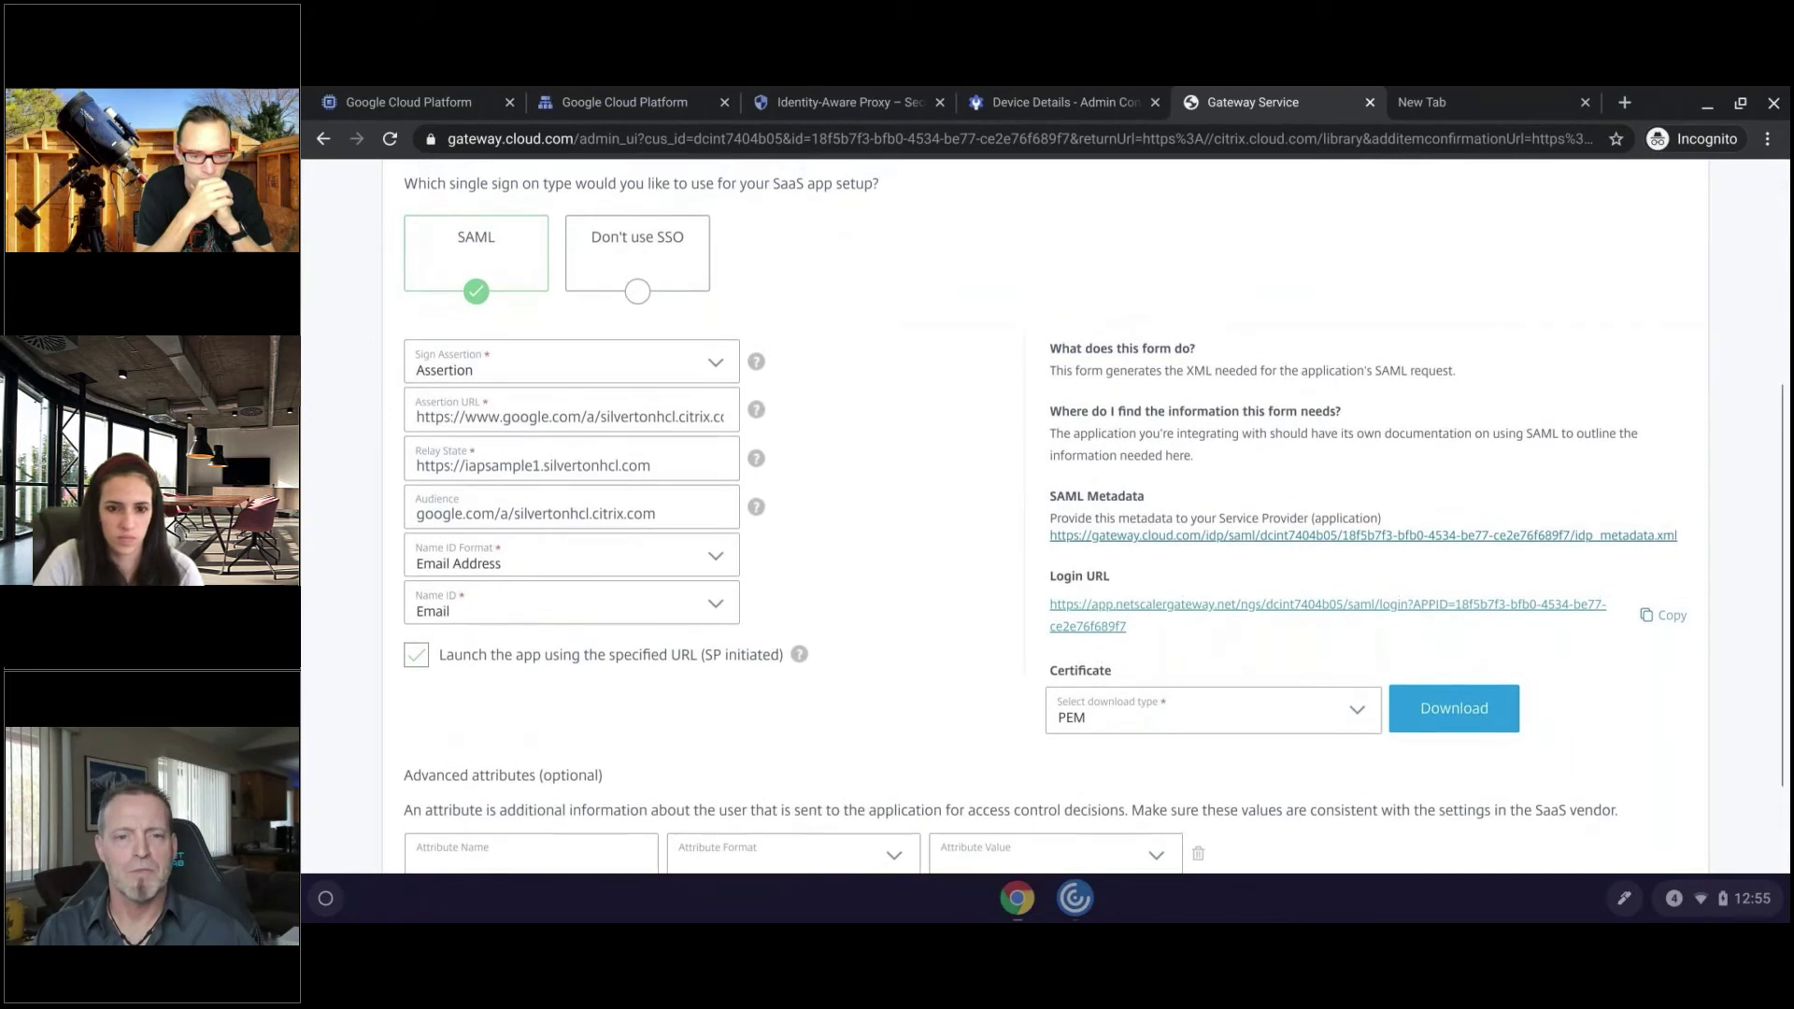
{"action": "scroll", "coordinate": [830, 585], "scroll_direction": "up", "scroll_amount": 3}
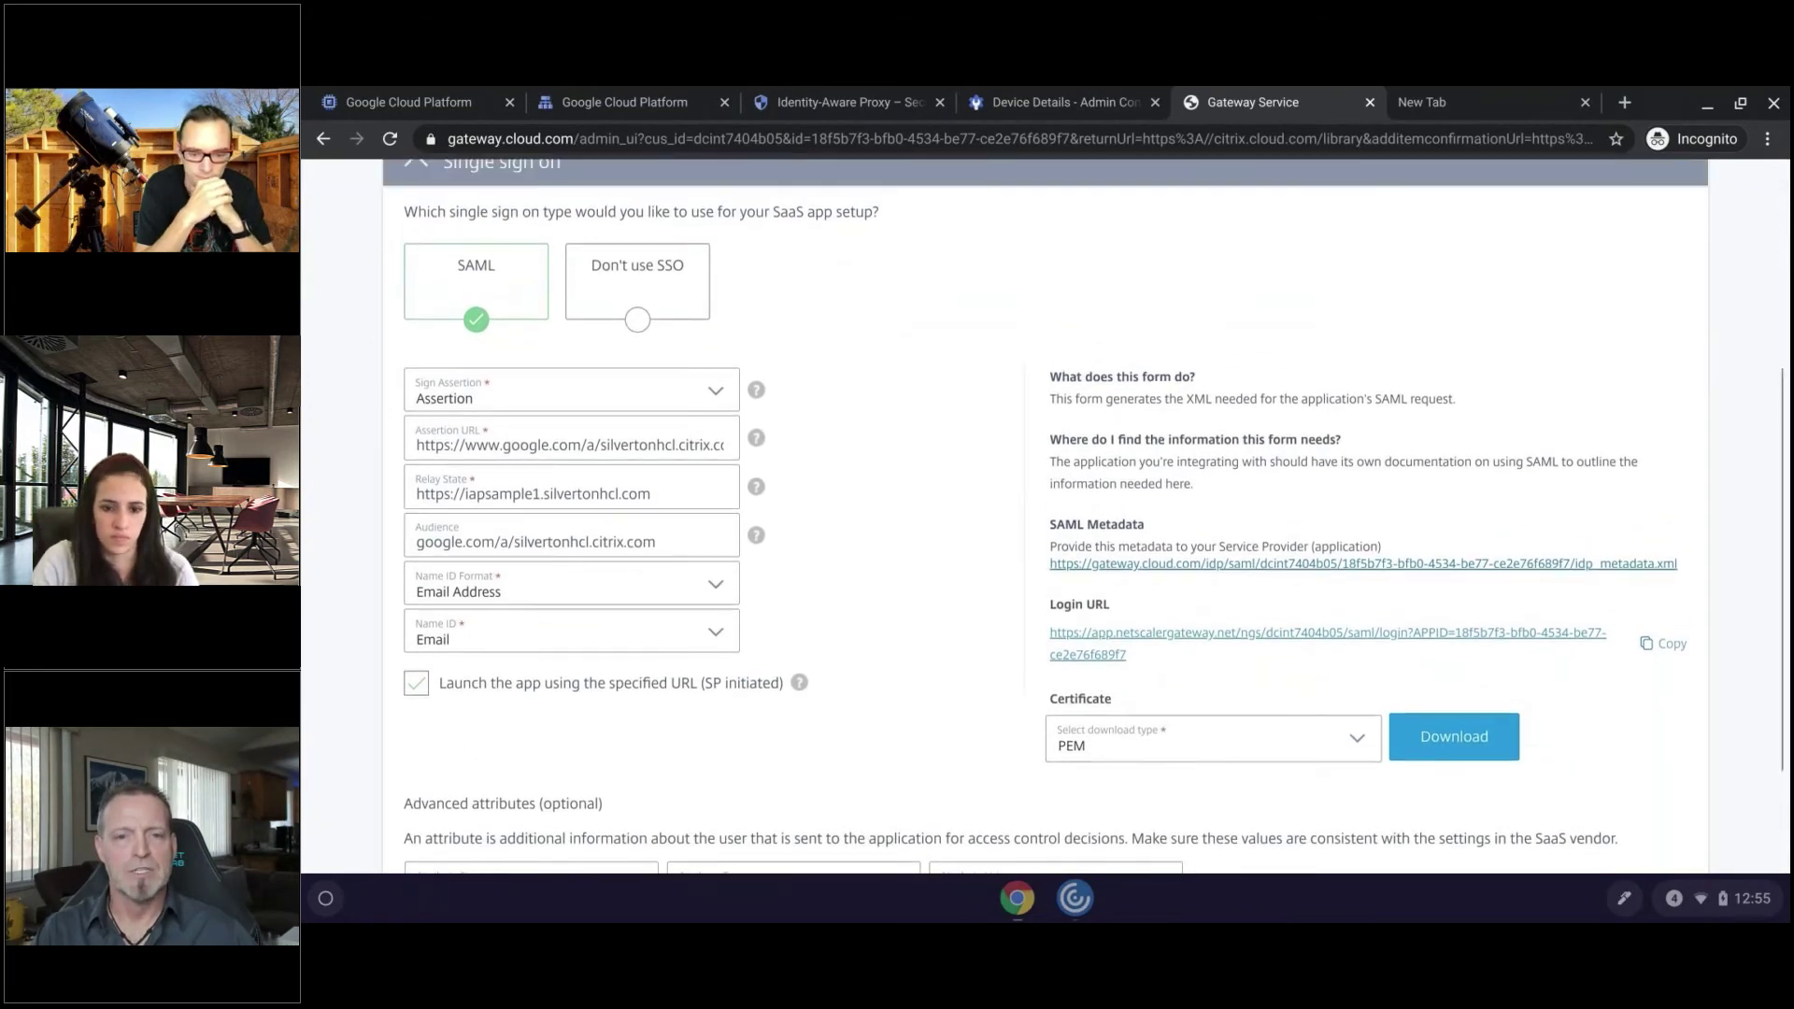
{"action": "scroll", "coordinate": [830, 585], "scroll_direction": "up", "scroll_amount": 2}
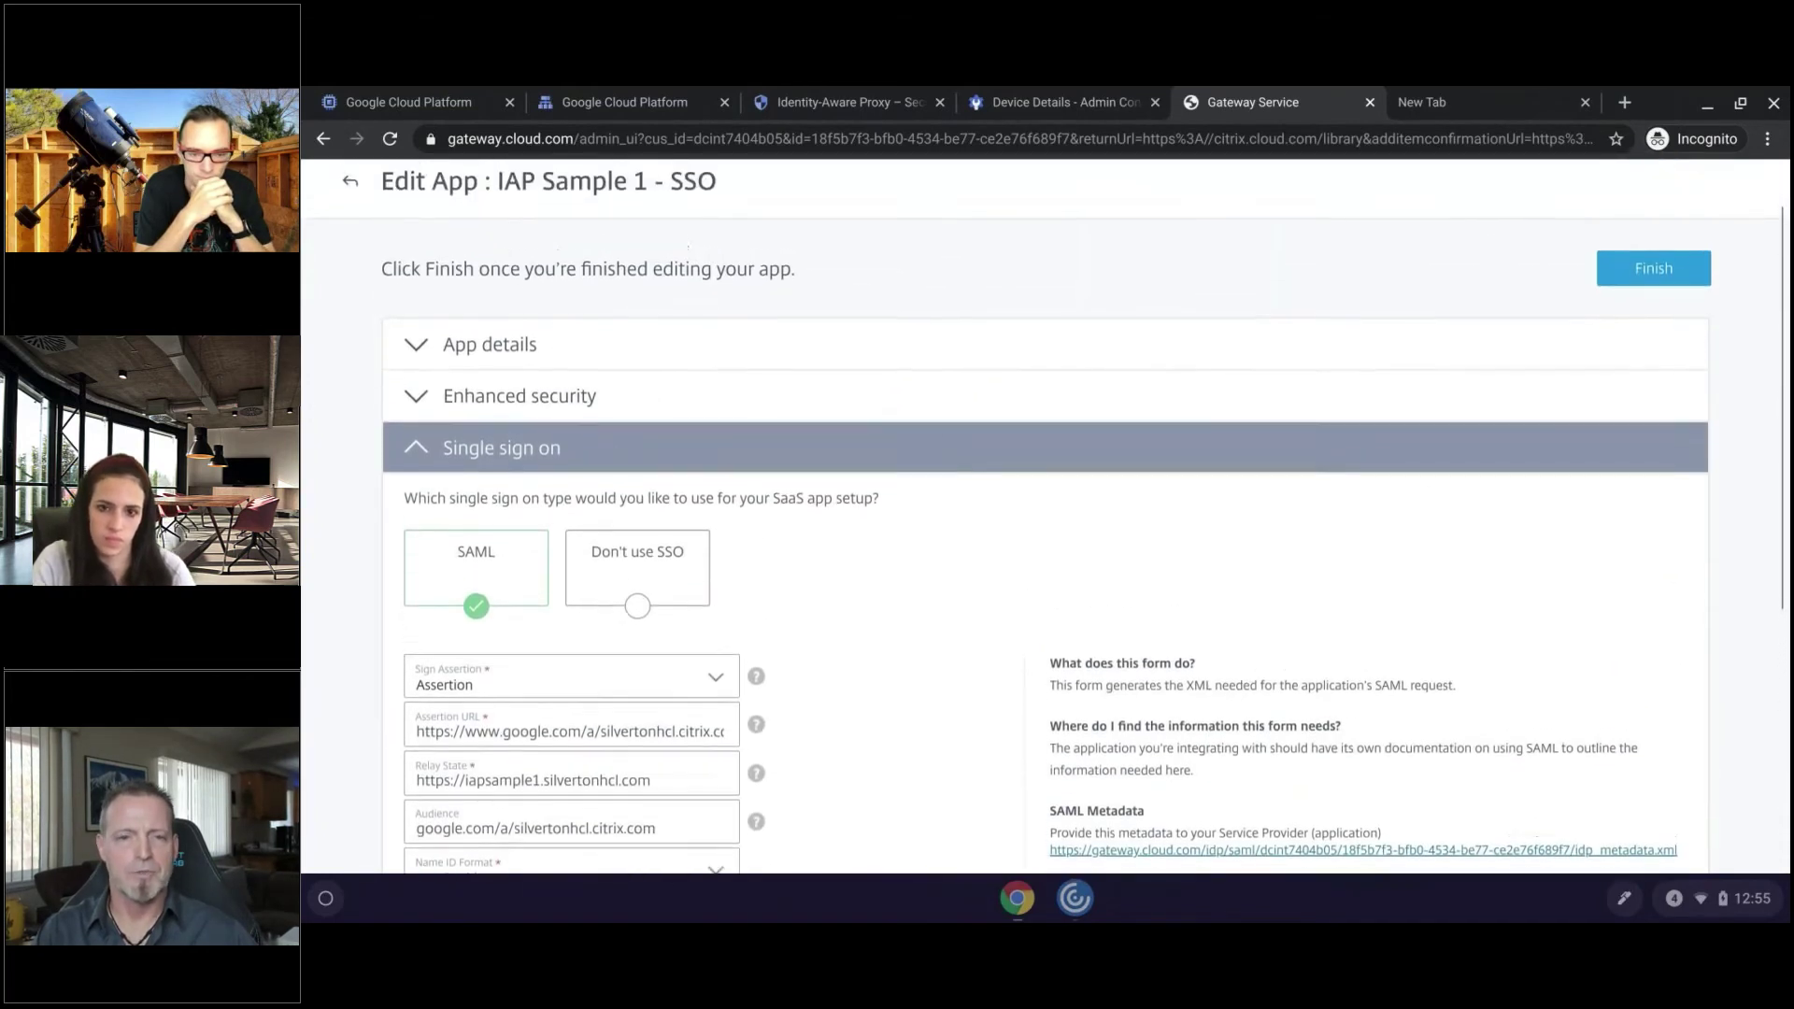
{"action": "scroll", "coordinate": [831, 585], "scroll_direction": "down", "scroll_amount": 1}
{"action": "scroll", "coordinate": [831, 586], "scroll_direction": "down", "scroll_amount": 2}
{"action": "scroll", "coordinate": [830, 586], "scroll_direction": "up", "scroll_amount": 3}
{"action": "scroll", "coordinate": [831, 586], "scroll_direction": "down", "scroll_amount": 1}
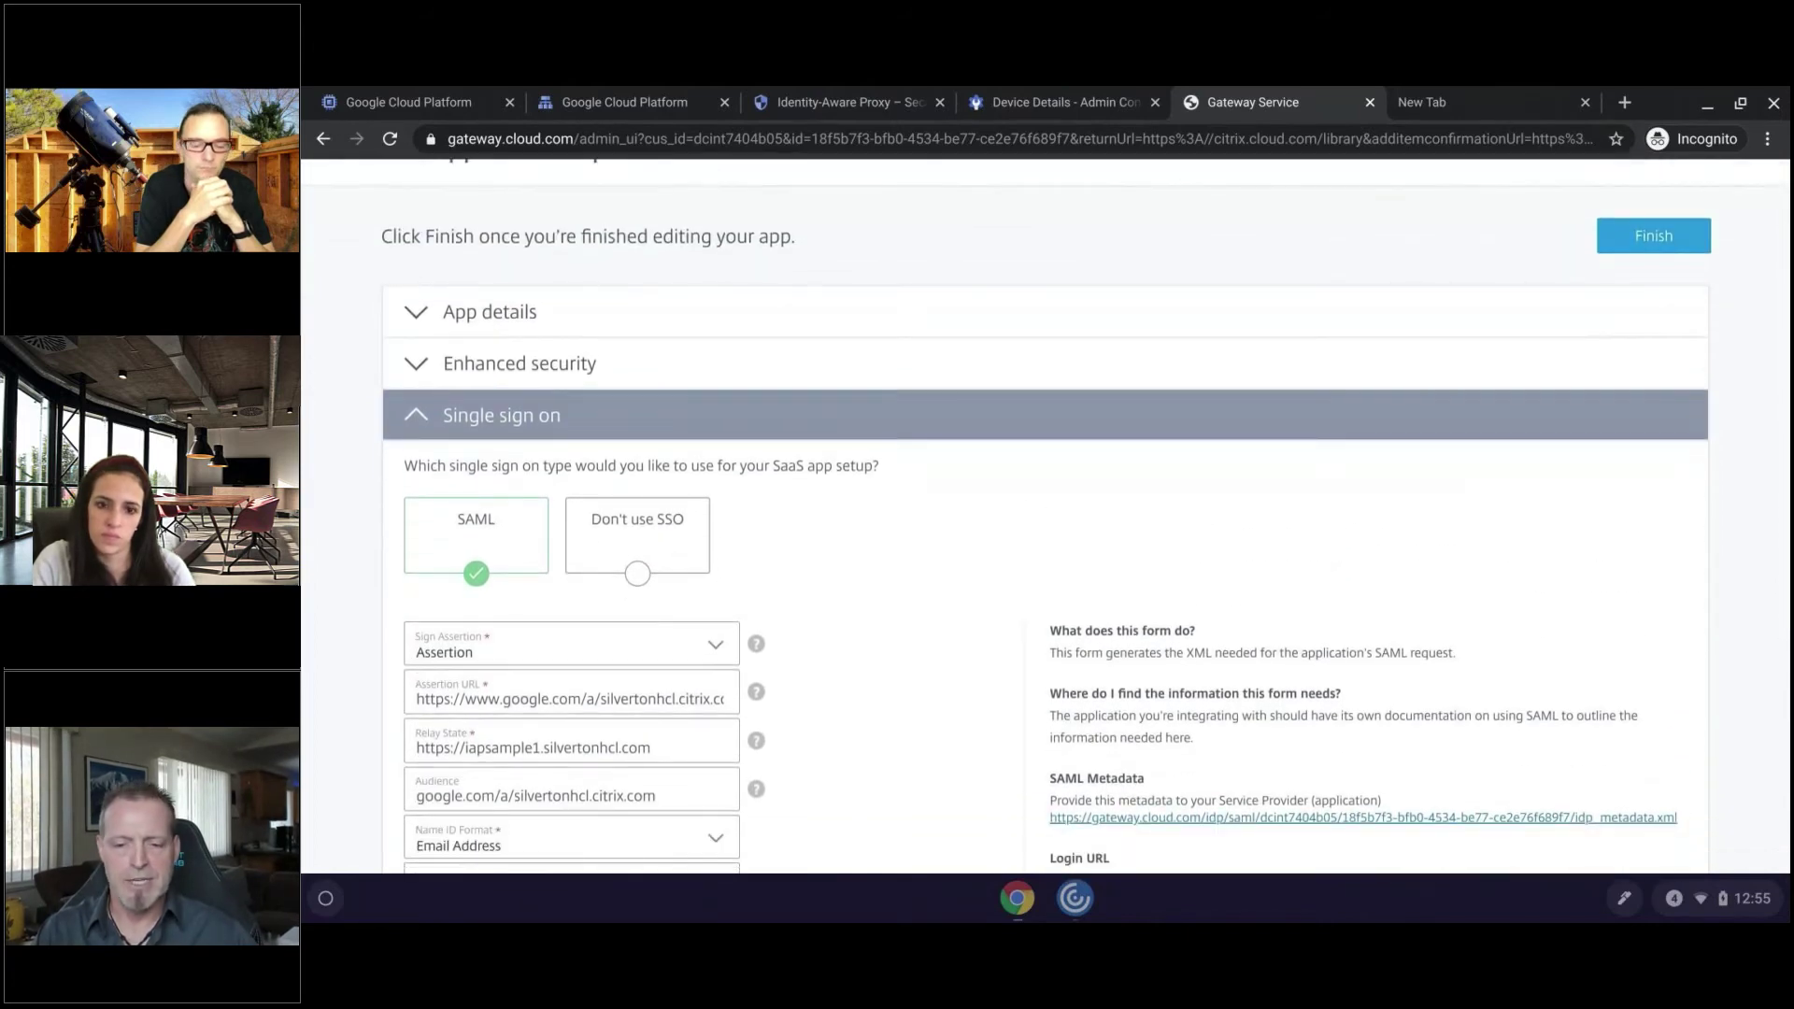
{"action": "scroll", "coordinate": [746, 563], "scroll_direction": "down", "scroll_amount": 1}
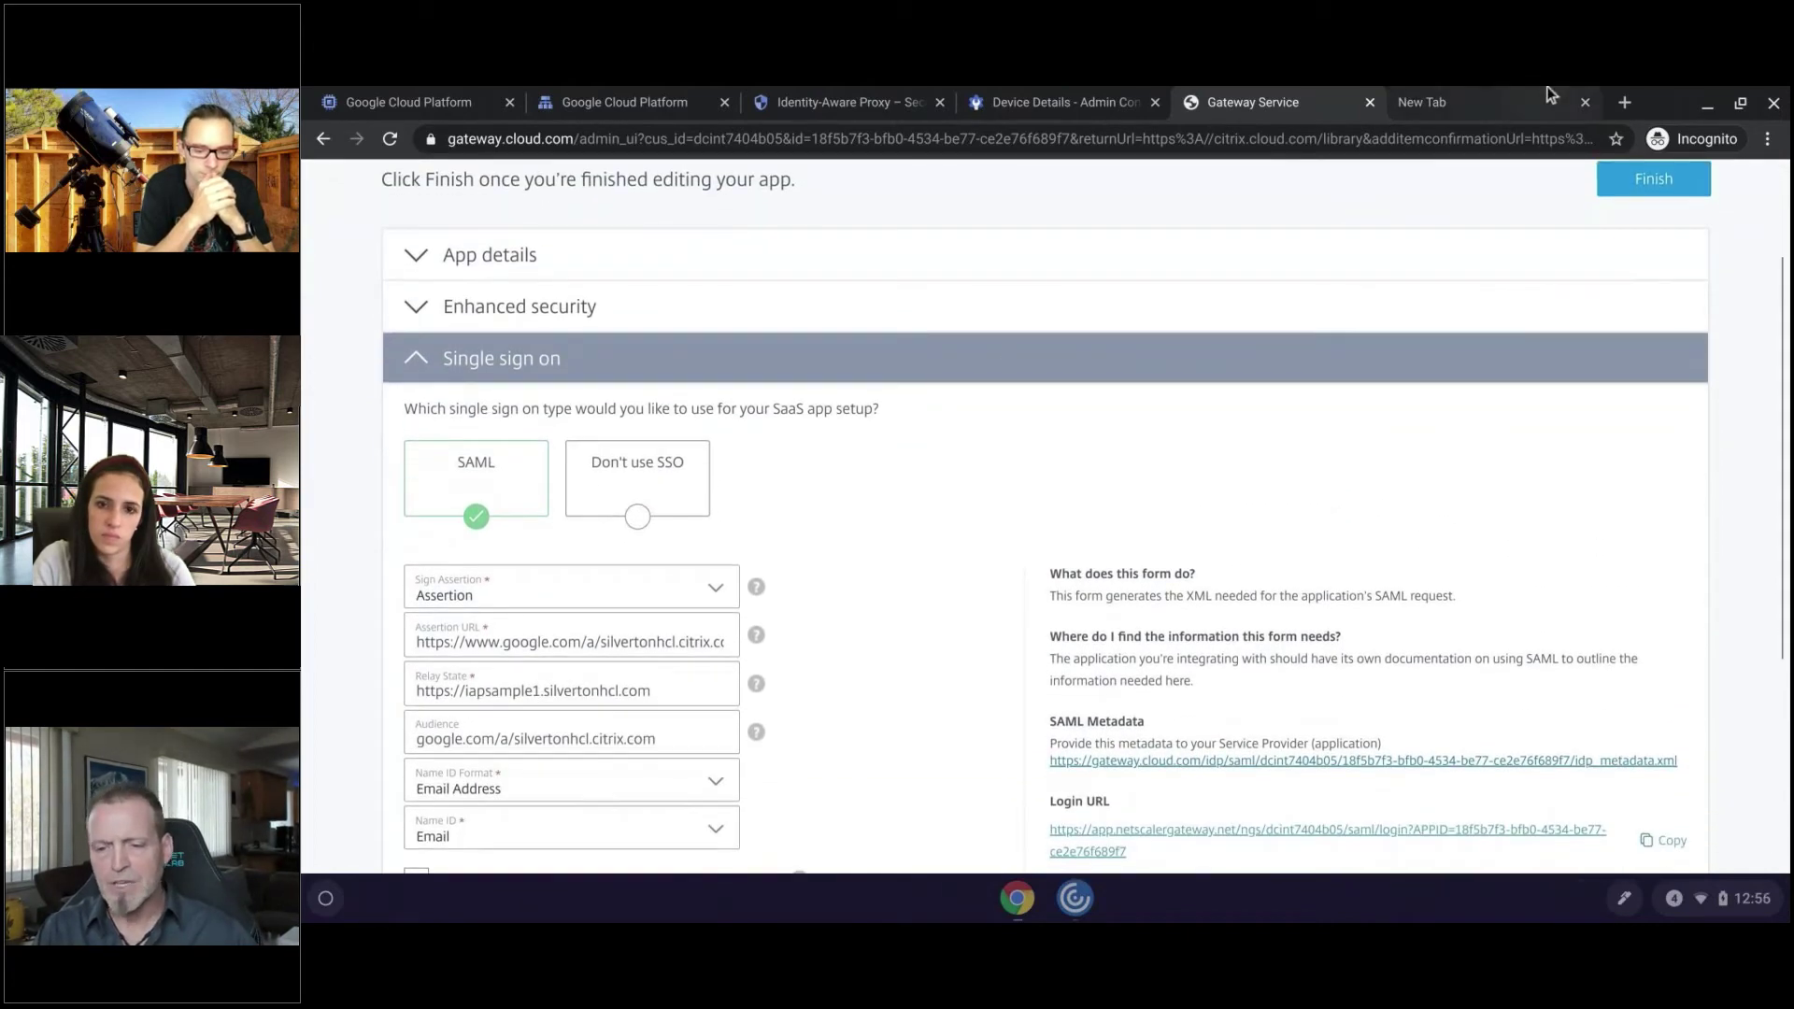
{"action": "left_click", "coordinate": [1495, 100]}
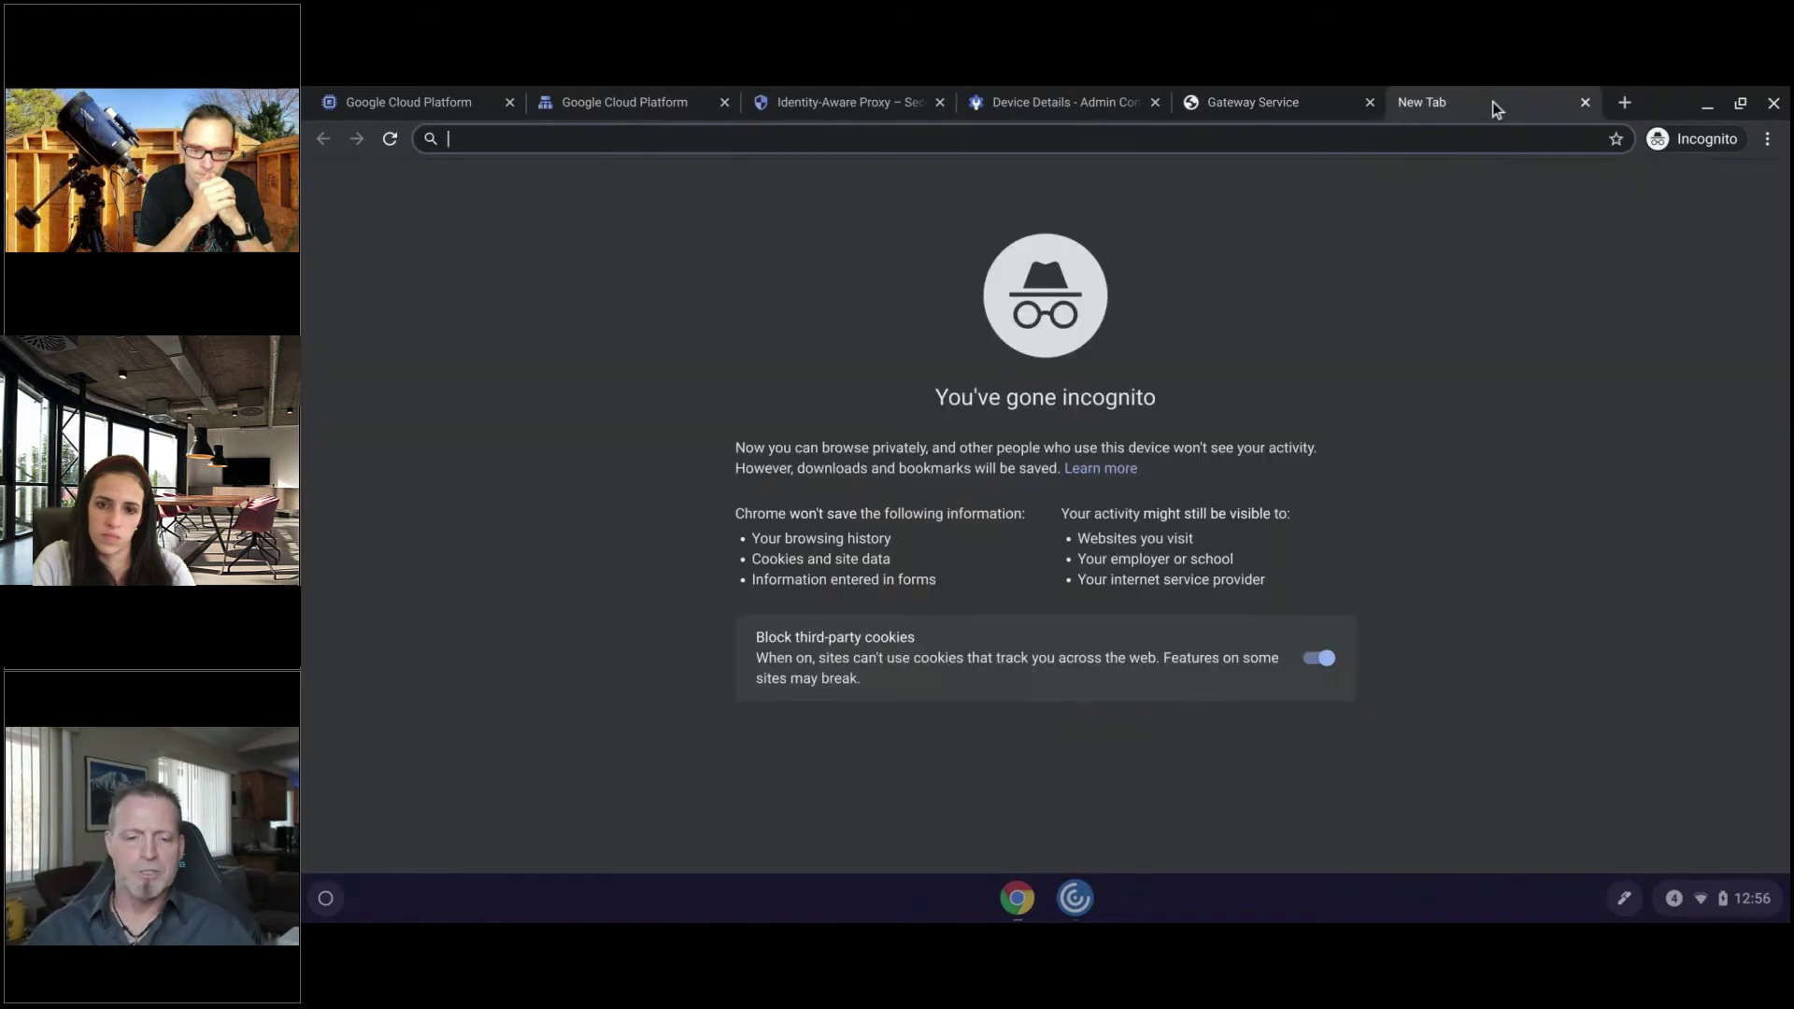
{"action": "type", "text": "https:"}
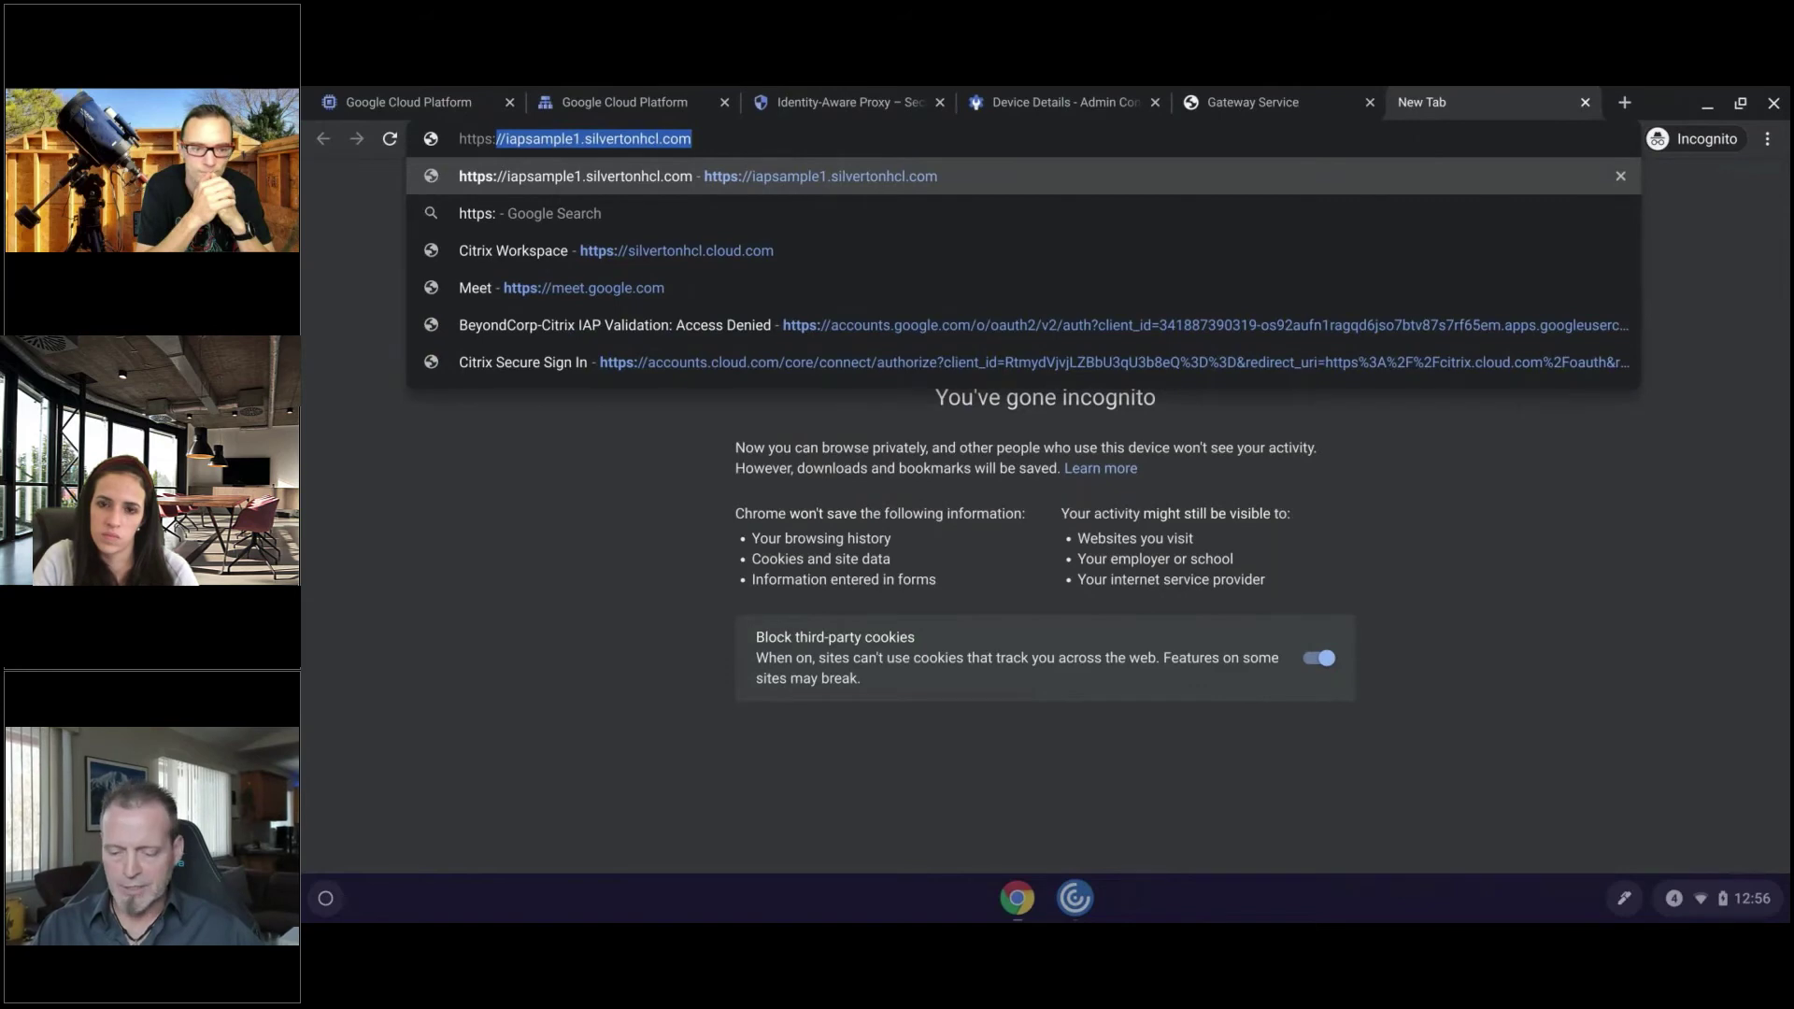
{"action": "key", "text": "Return"}
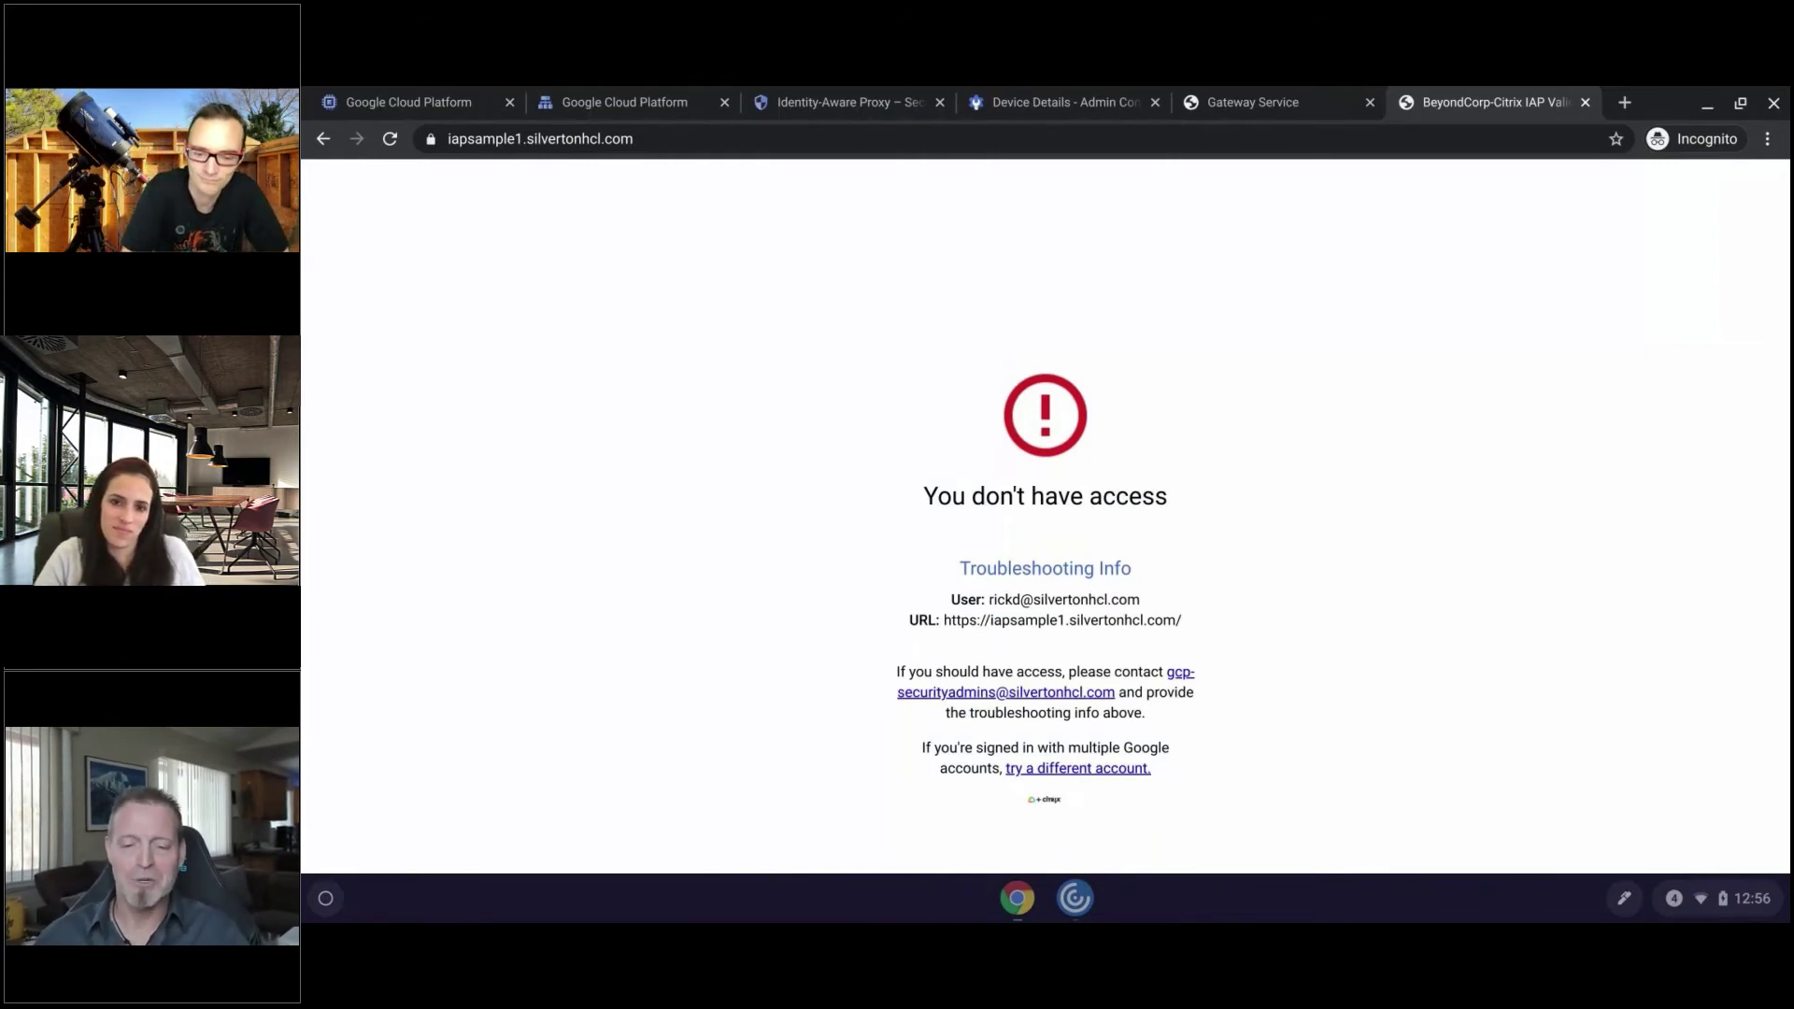
- Switch to Citrix Workspace and launch Google Calendar from All Apps
{"action": "key", "text": "alt+Tab"}
{"action": "key", "text": "alt+Tab"}
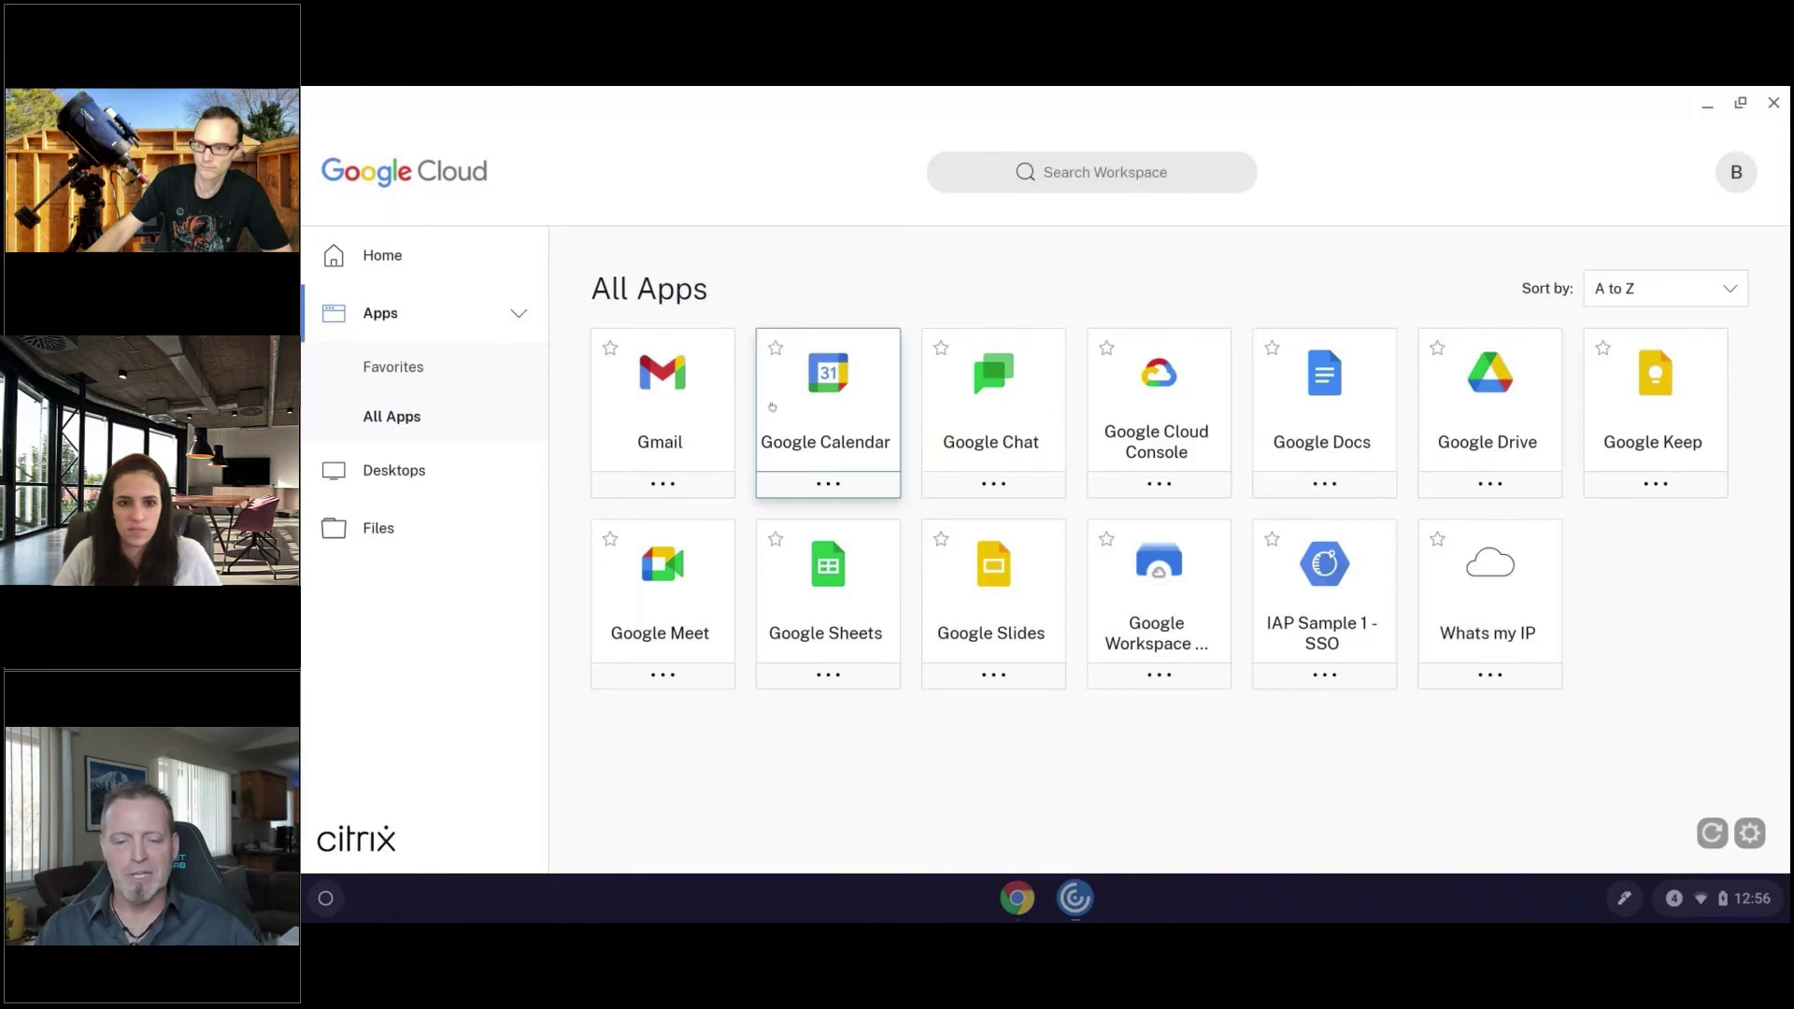
{"action": "left_click", "coordinate": [813, 397]}
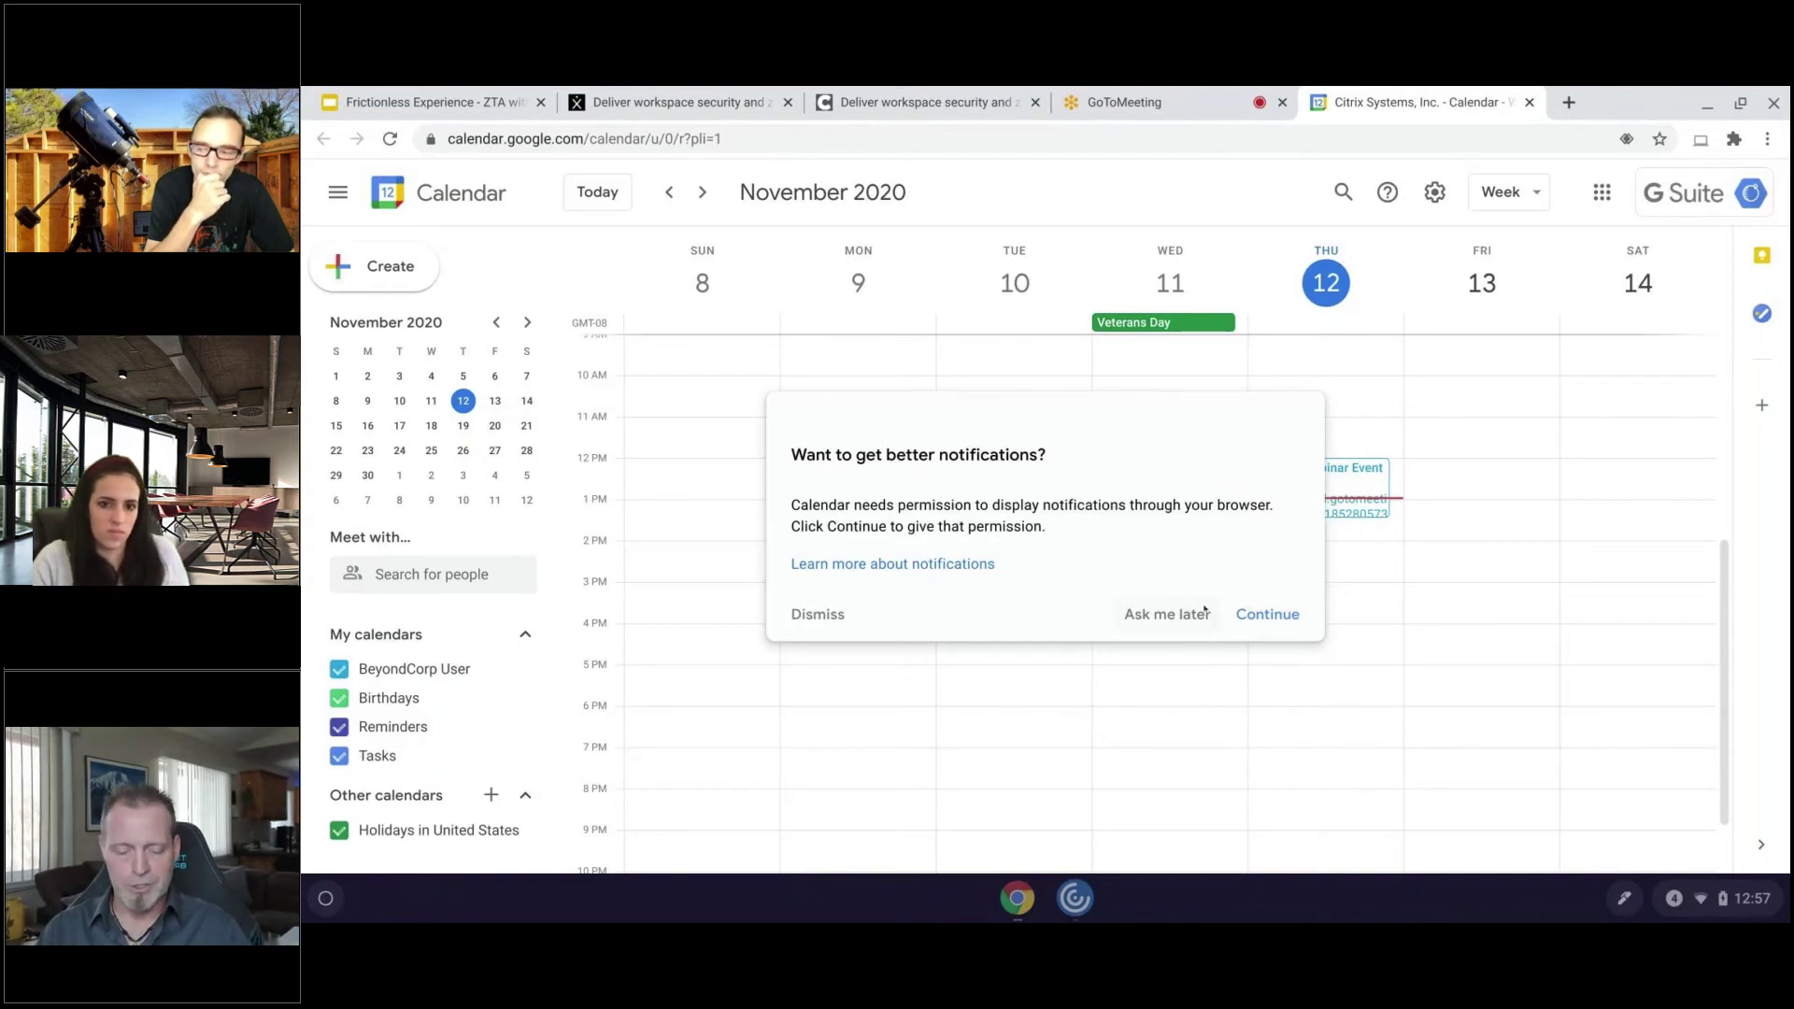
- Launch IAP Sample 1 - SSO from Citrix Workspace and show the browser's Endpoint Verification details
{"action": "key", "text": "alt+Tab"}
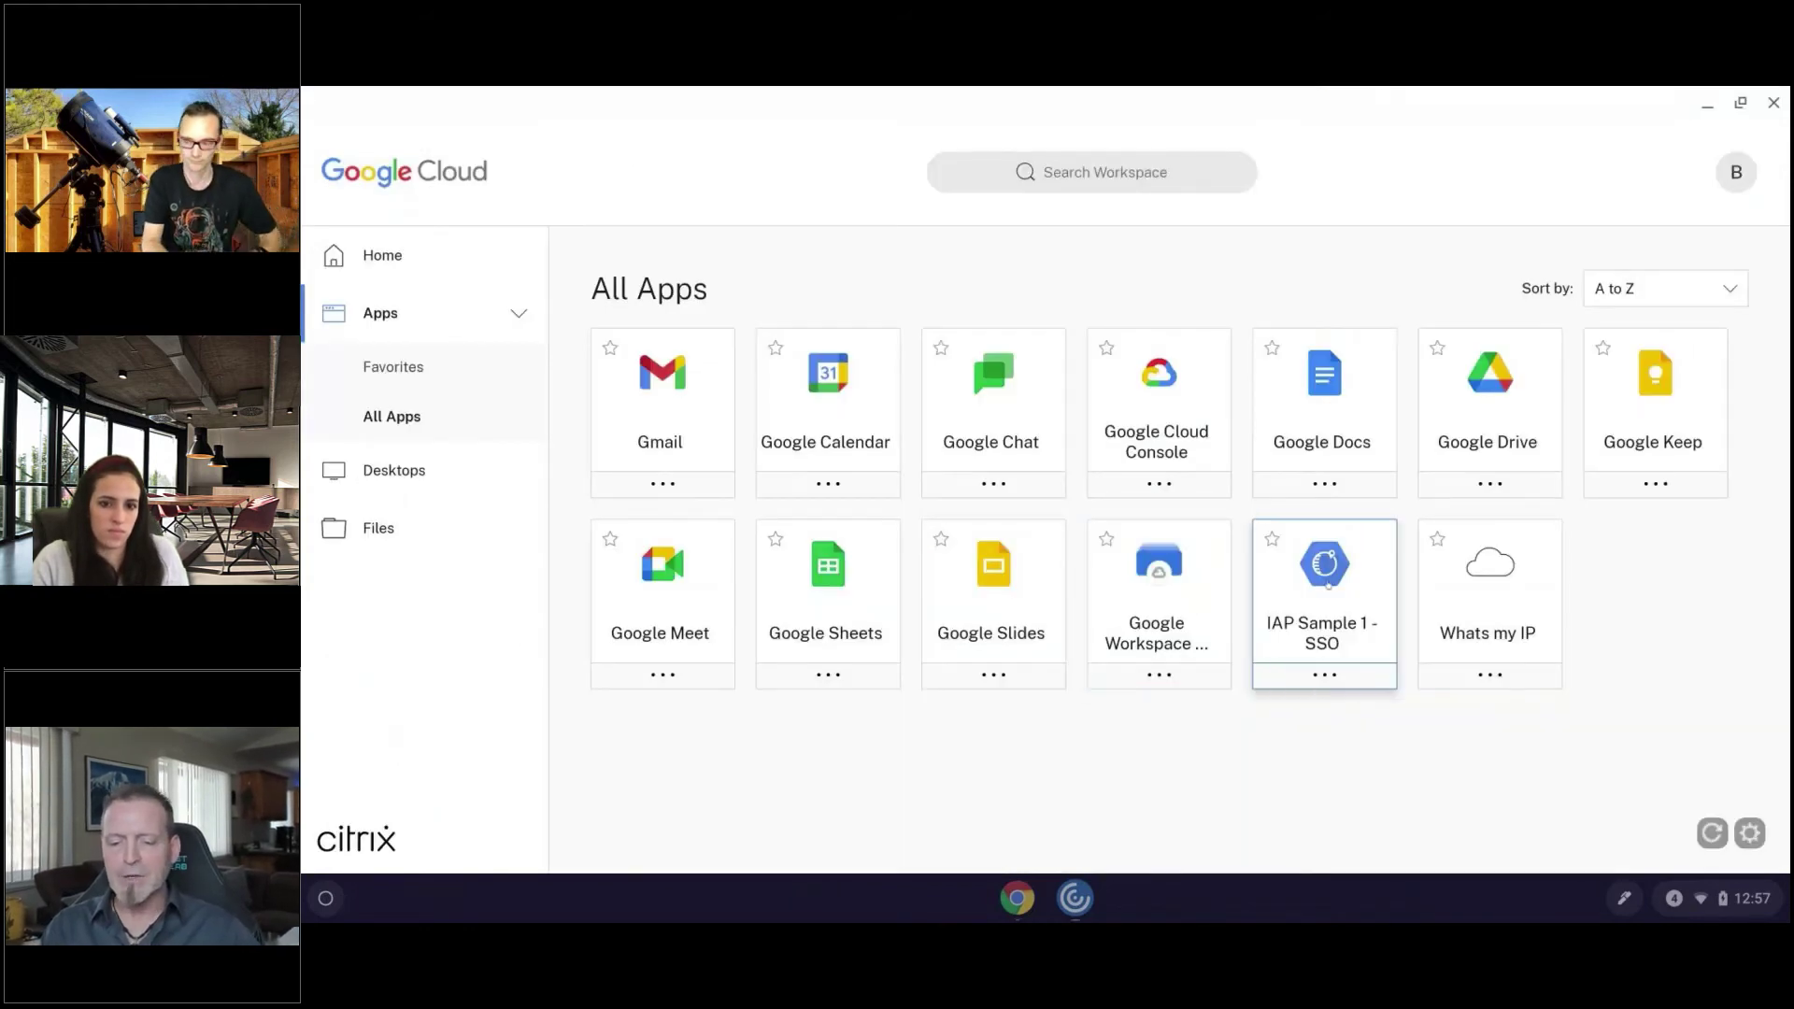
{"action": "left_click", "coordinate": [1328, 584]}
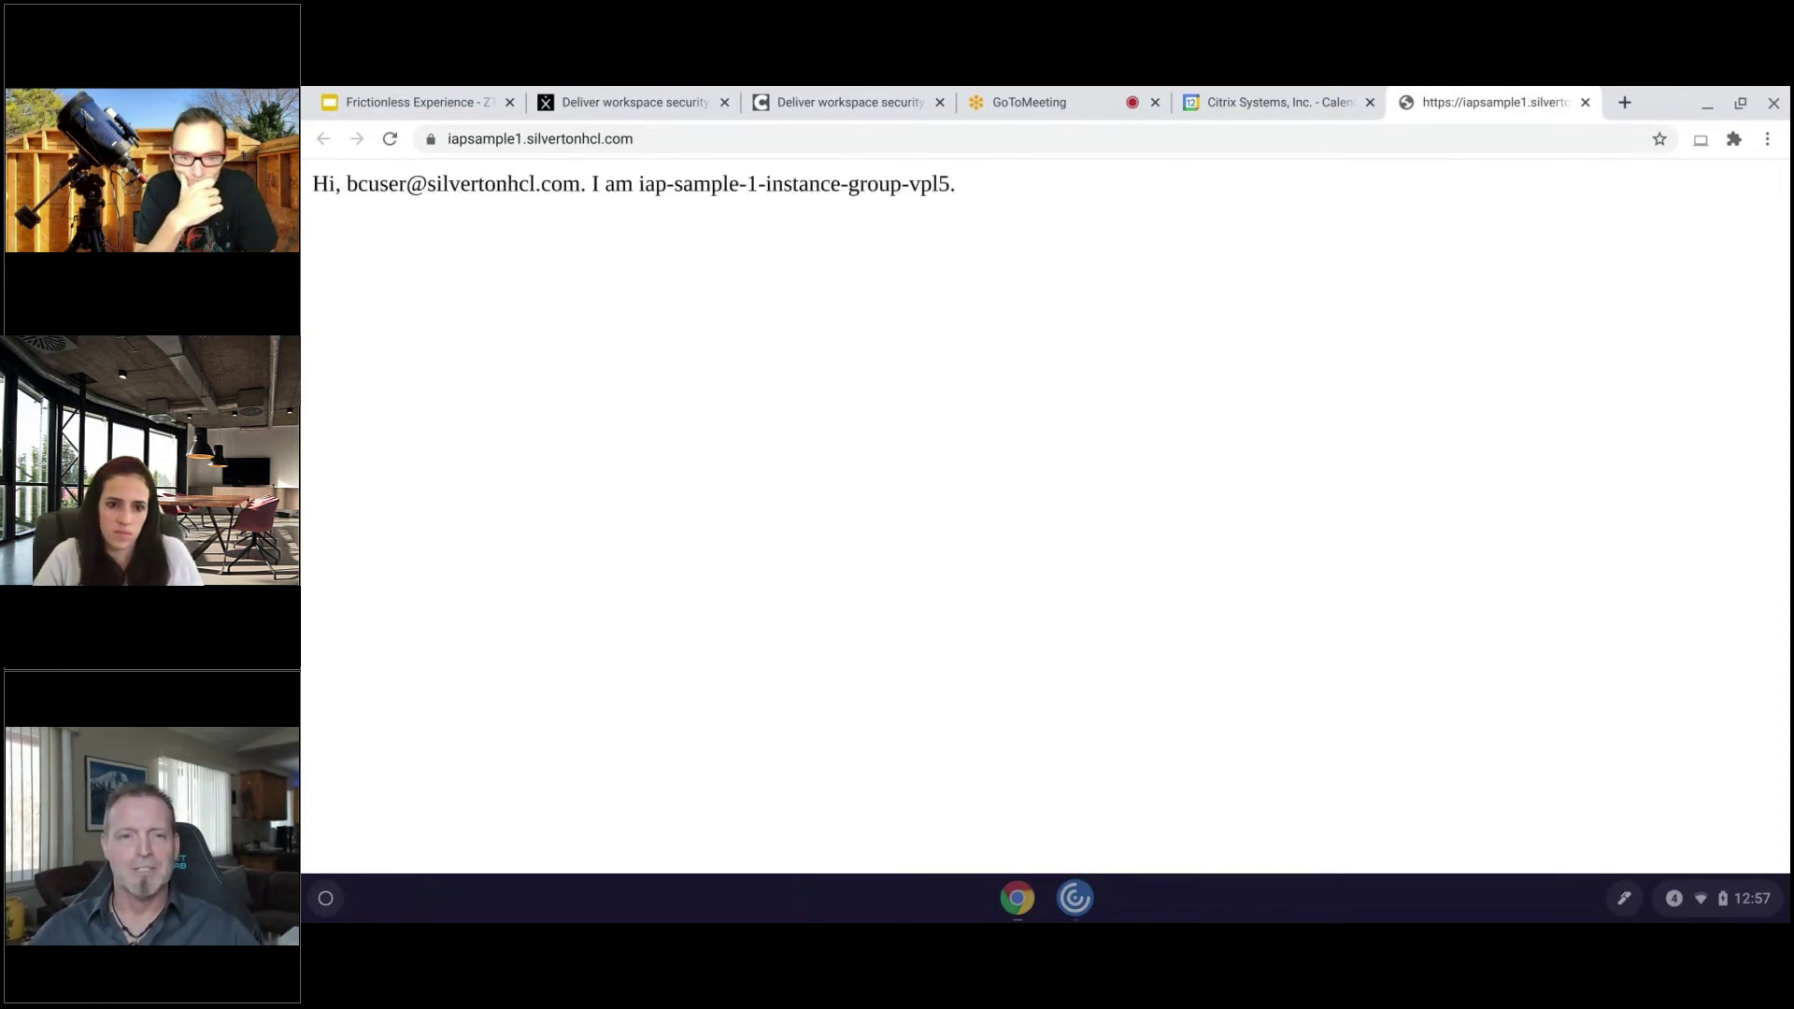
{"action": "left_click", "coordinate": [1701, 140]}
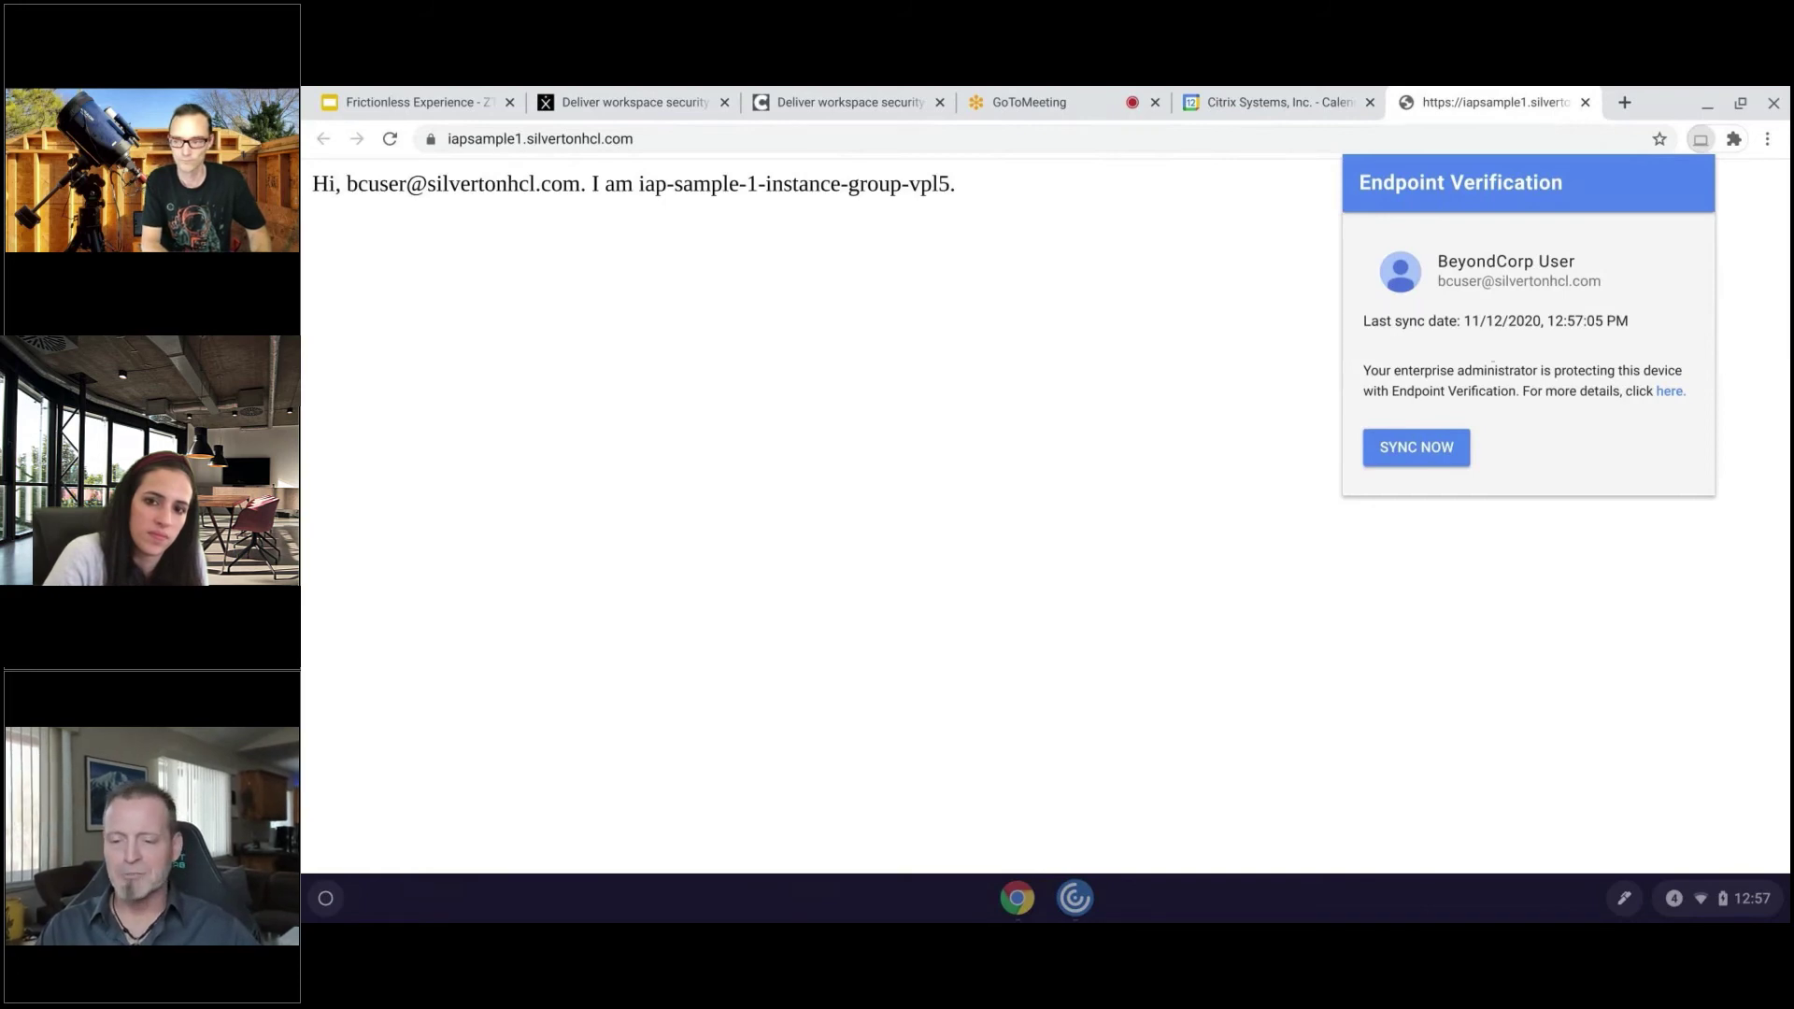
- Return to the Frictionless Experience presentation, present it from the Demonstration slide and advance to the additional resources slide
{"action": "left_click", "coordinate": [466, 105]}
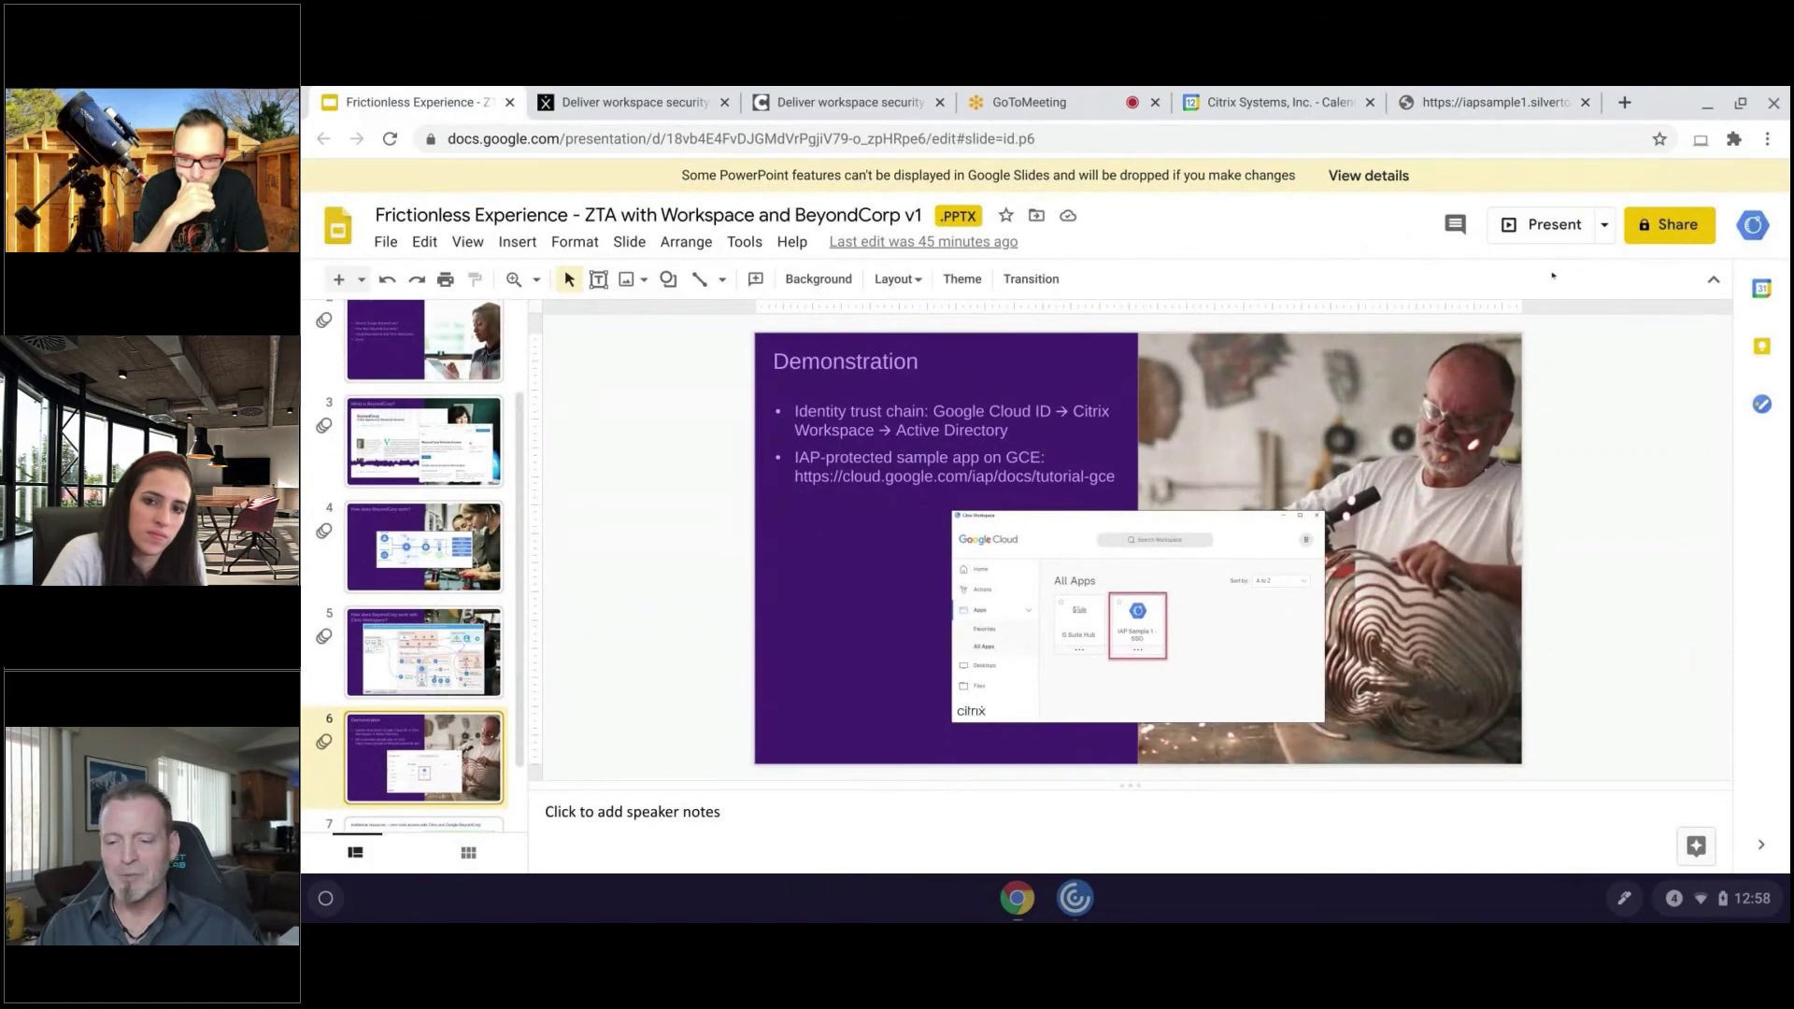
{"action": "left_click", "coordinate": [1542, 227]}
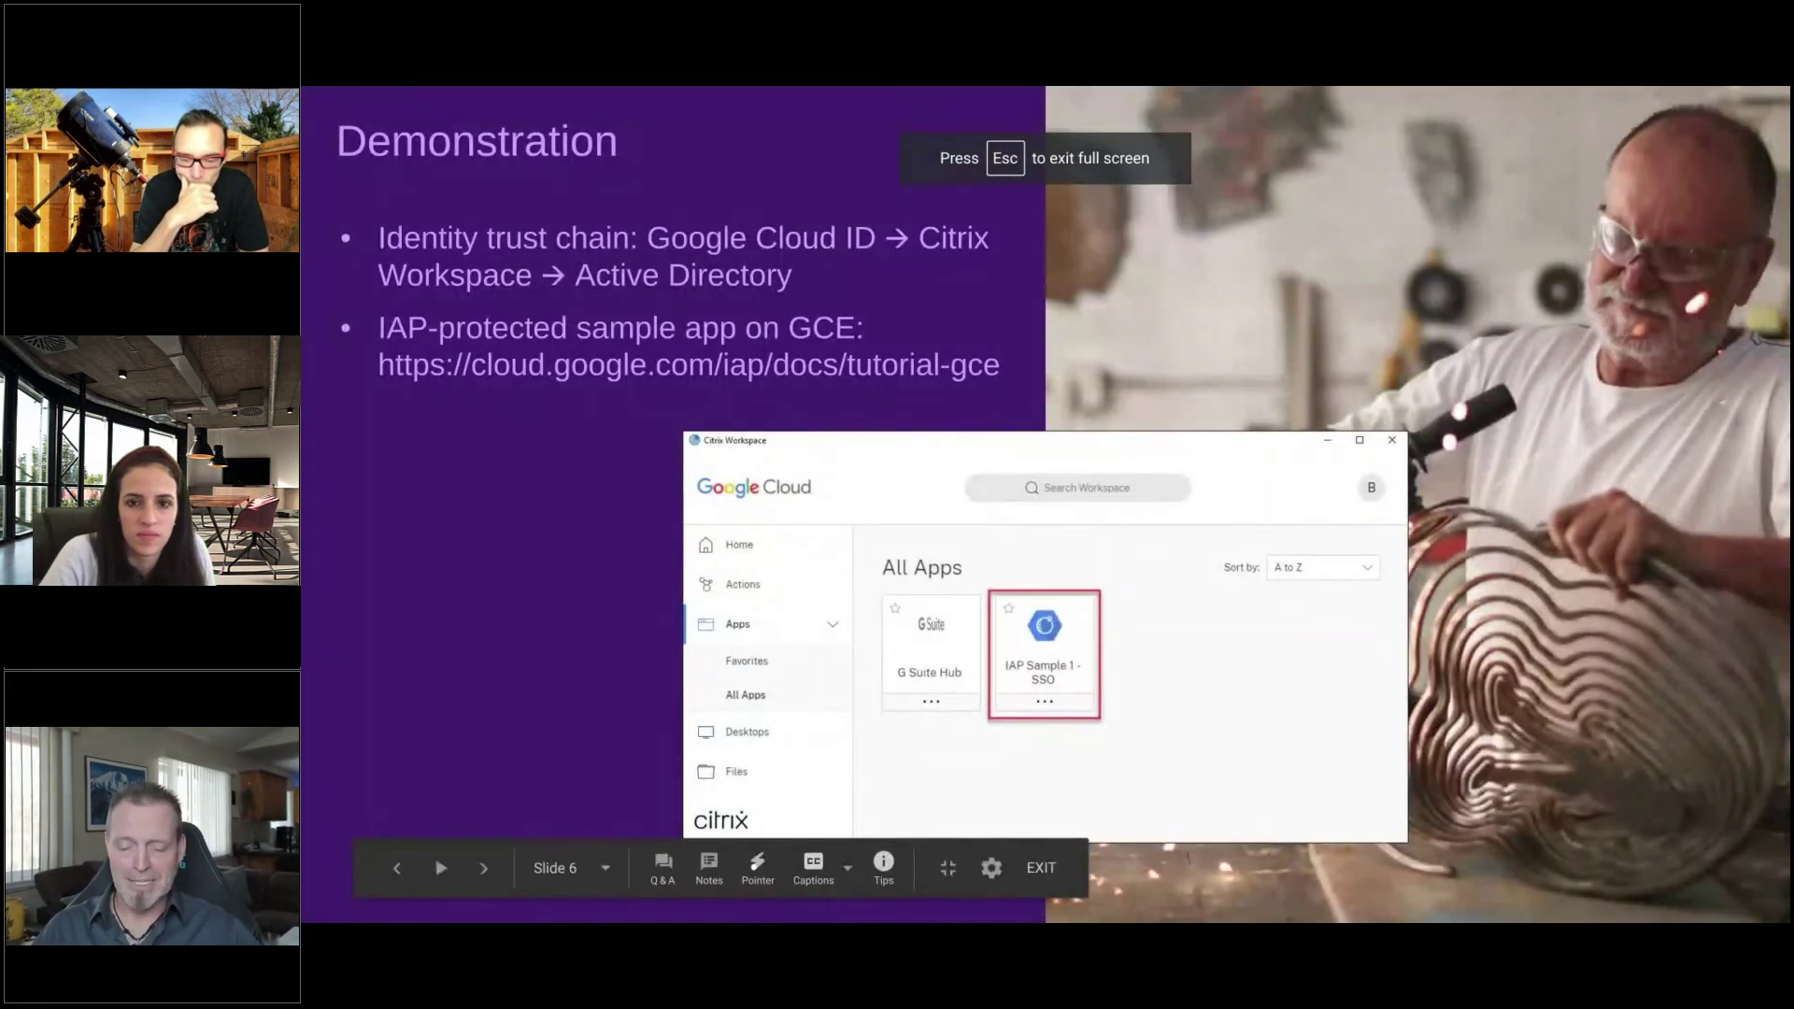
{"action": "key", "text": "Right"}
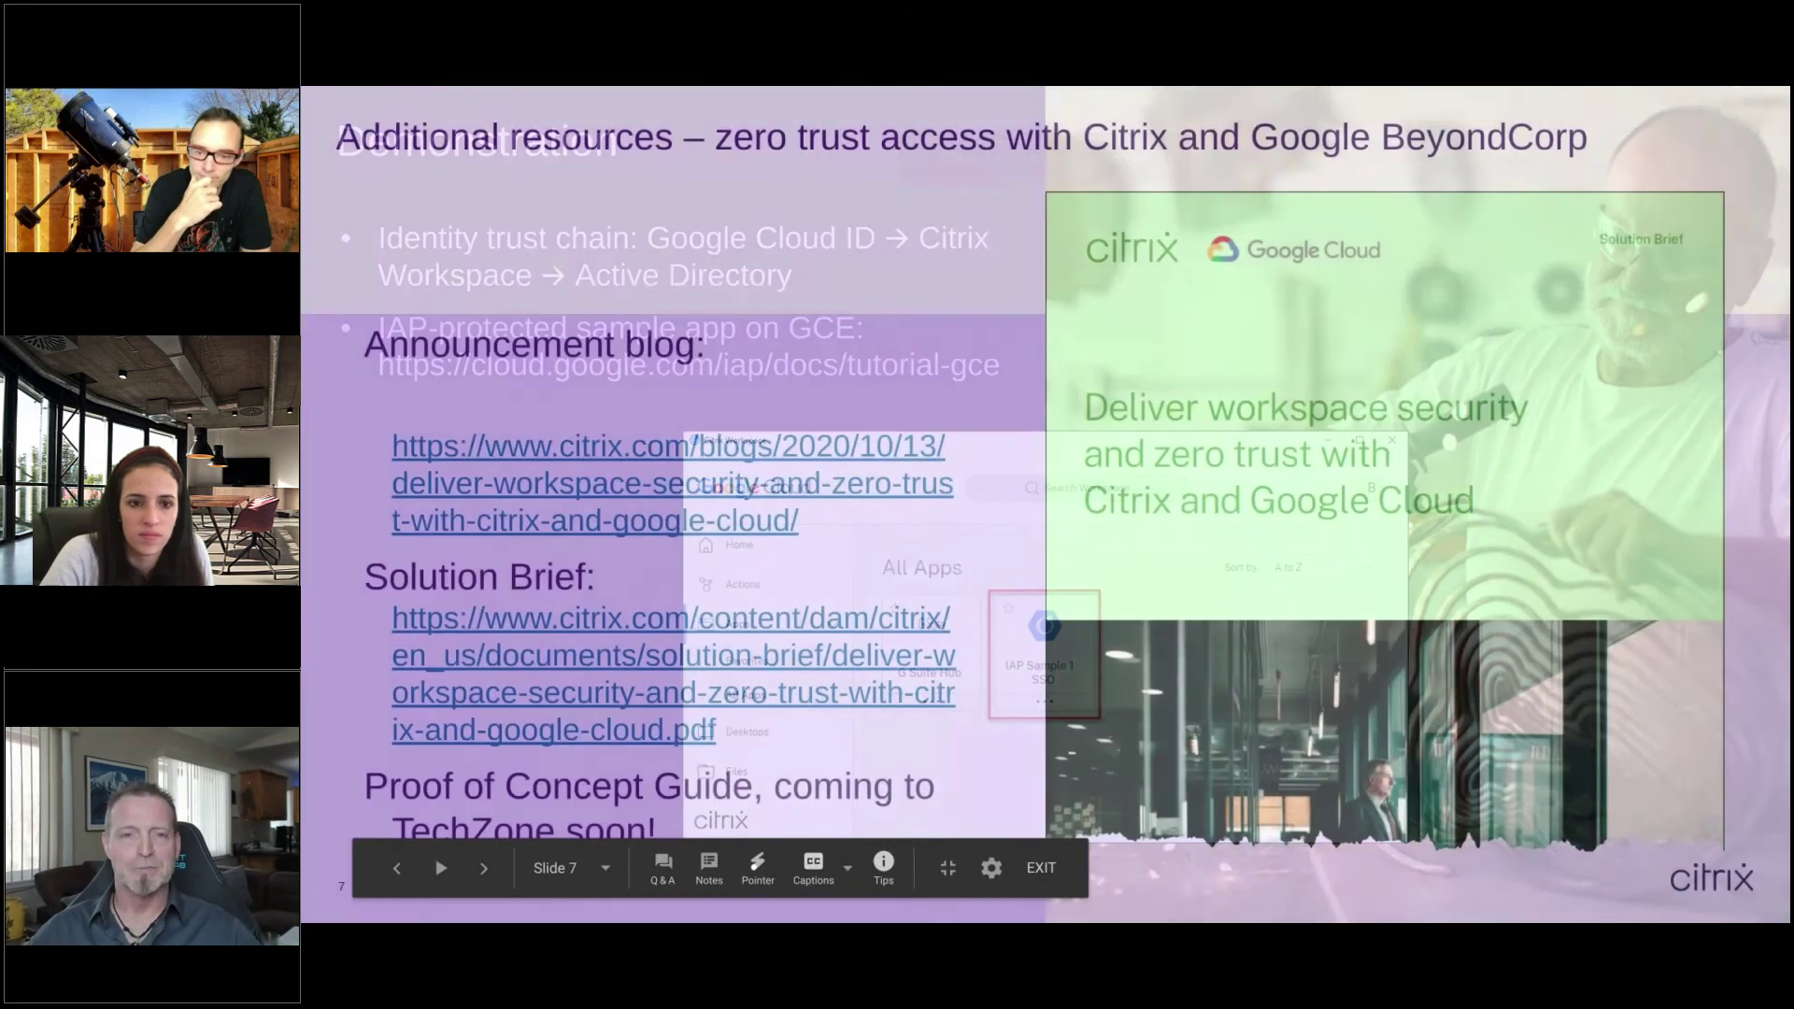